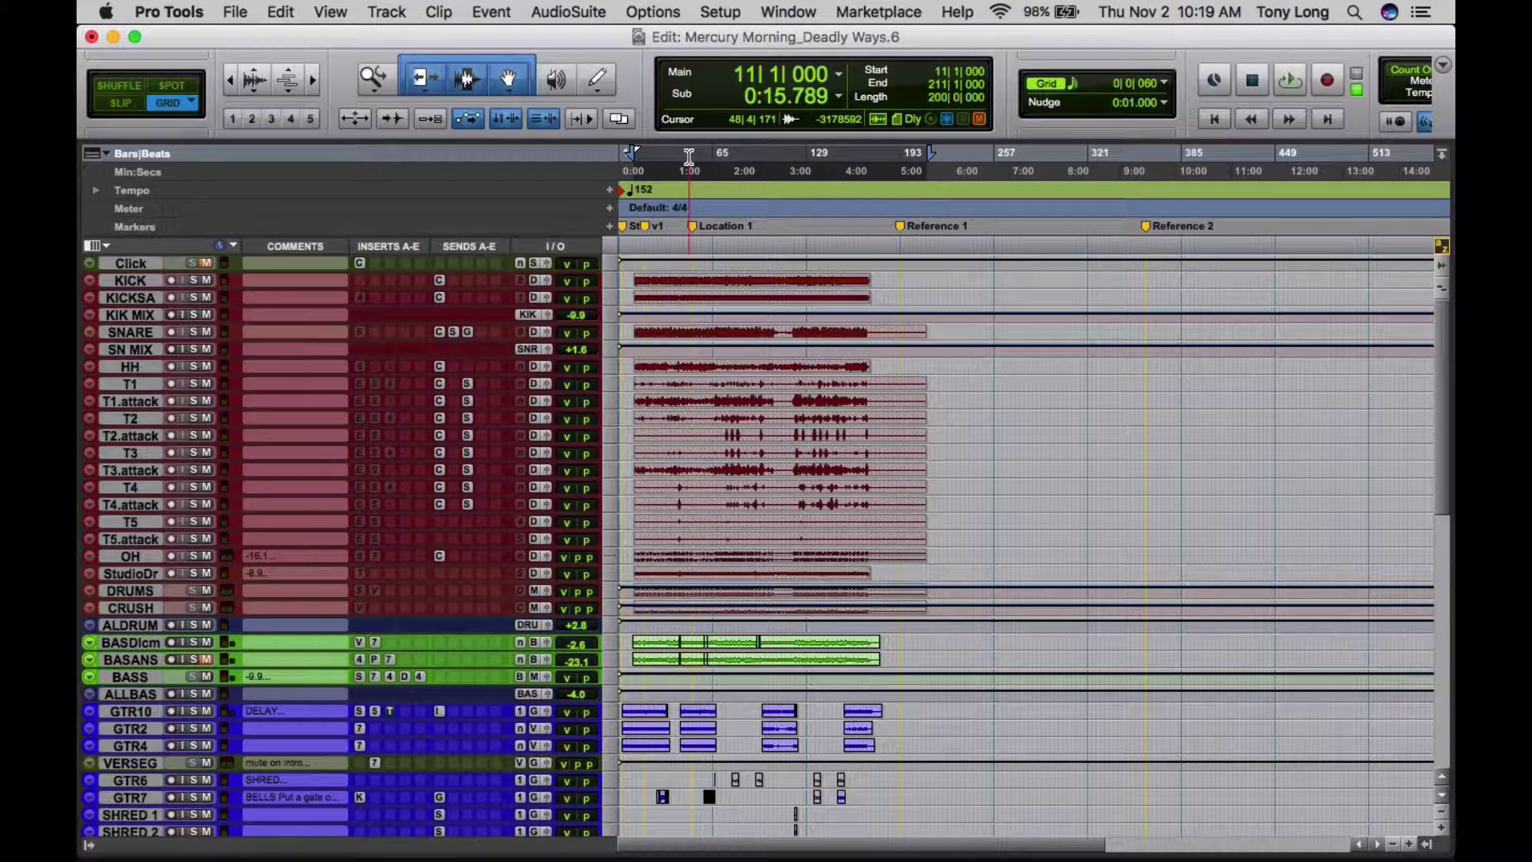
# Play the song, then stop playback and return to the start.
pyautogui.press('space')
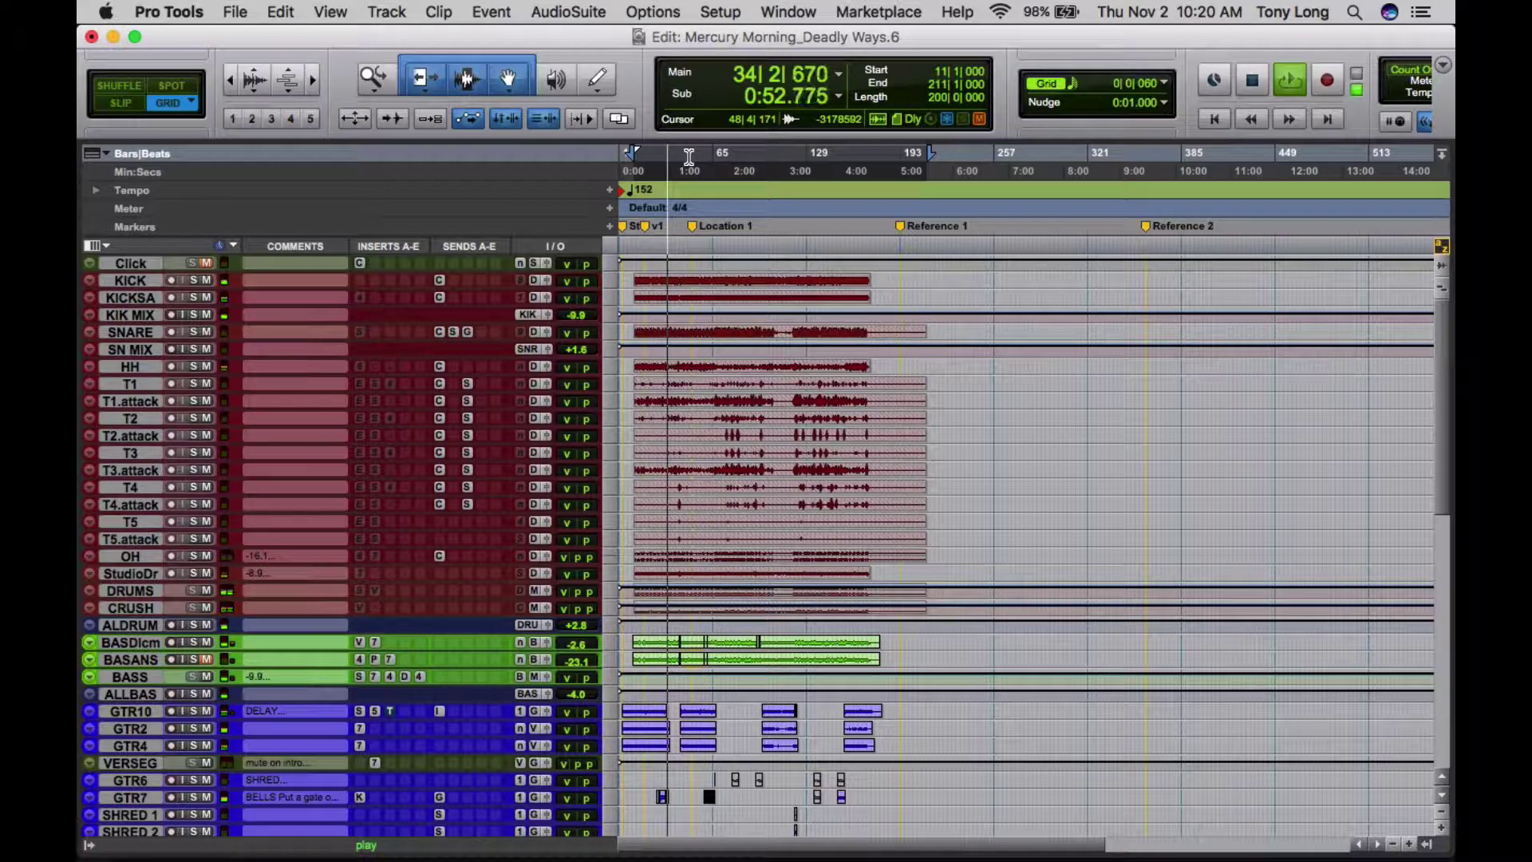
pyautogui.press('space')
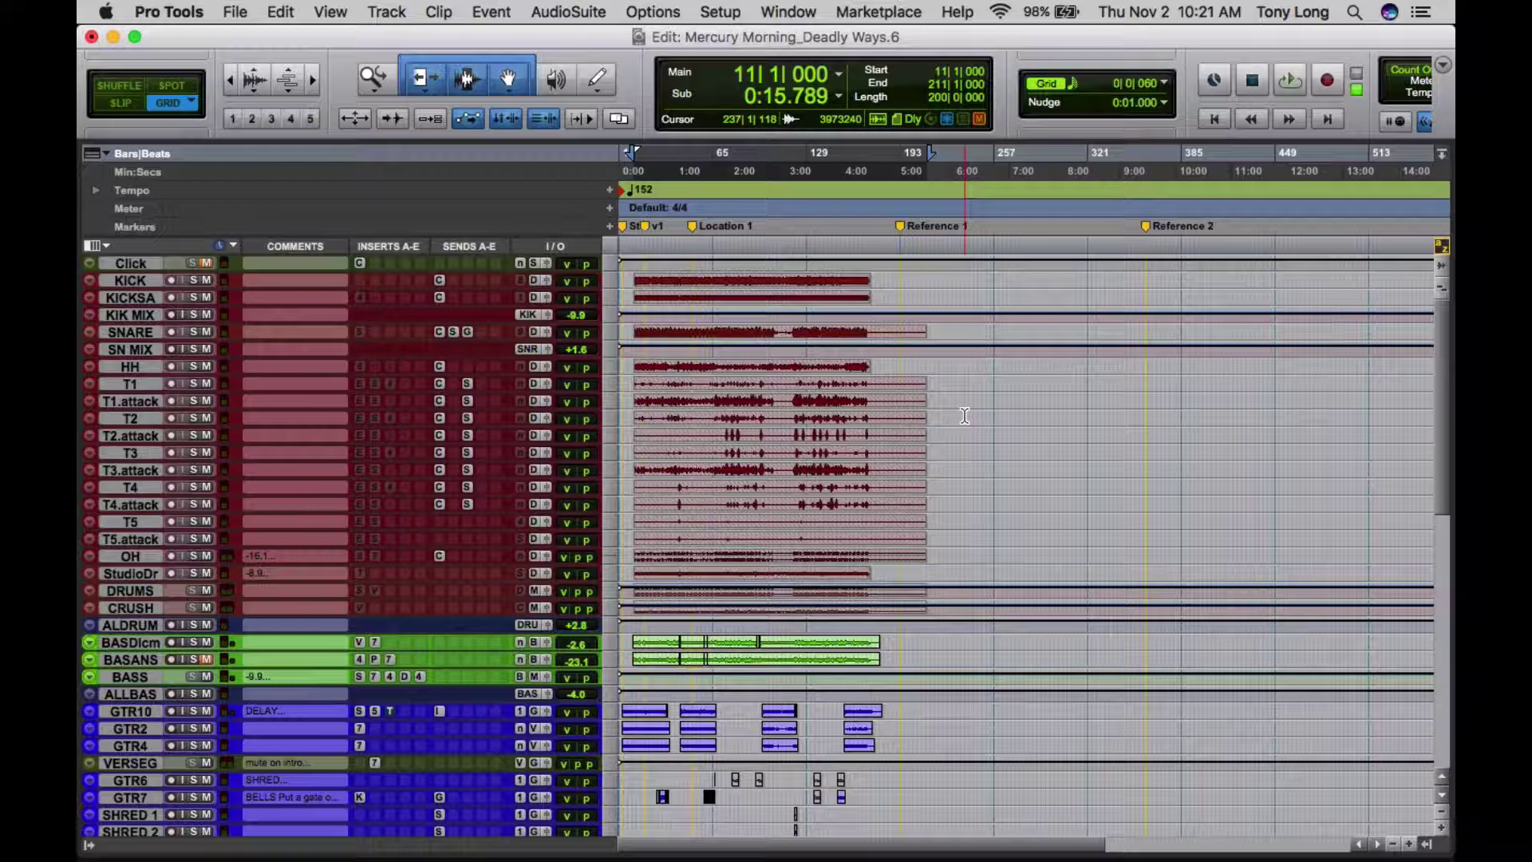
# In the Mix window, insert the stereo BF-76 limiter on an empty ST DELAY insert slot.
pyautogui.press('super+equal')
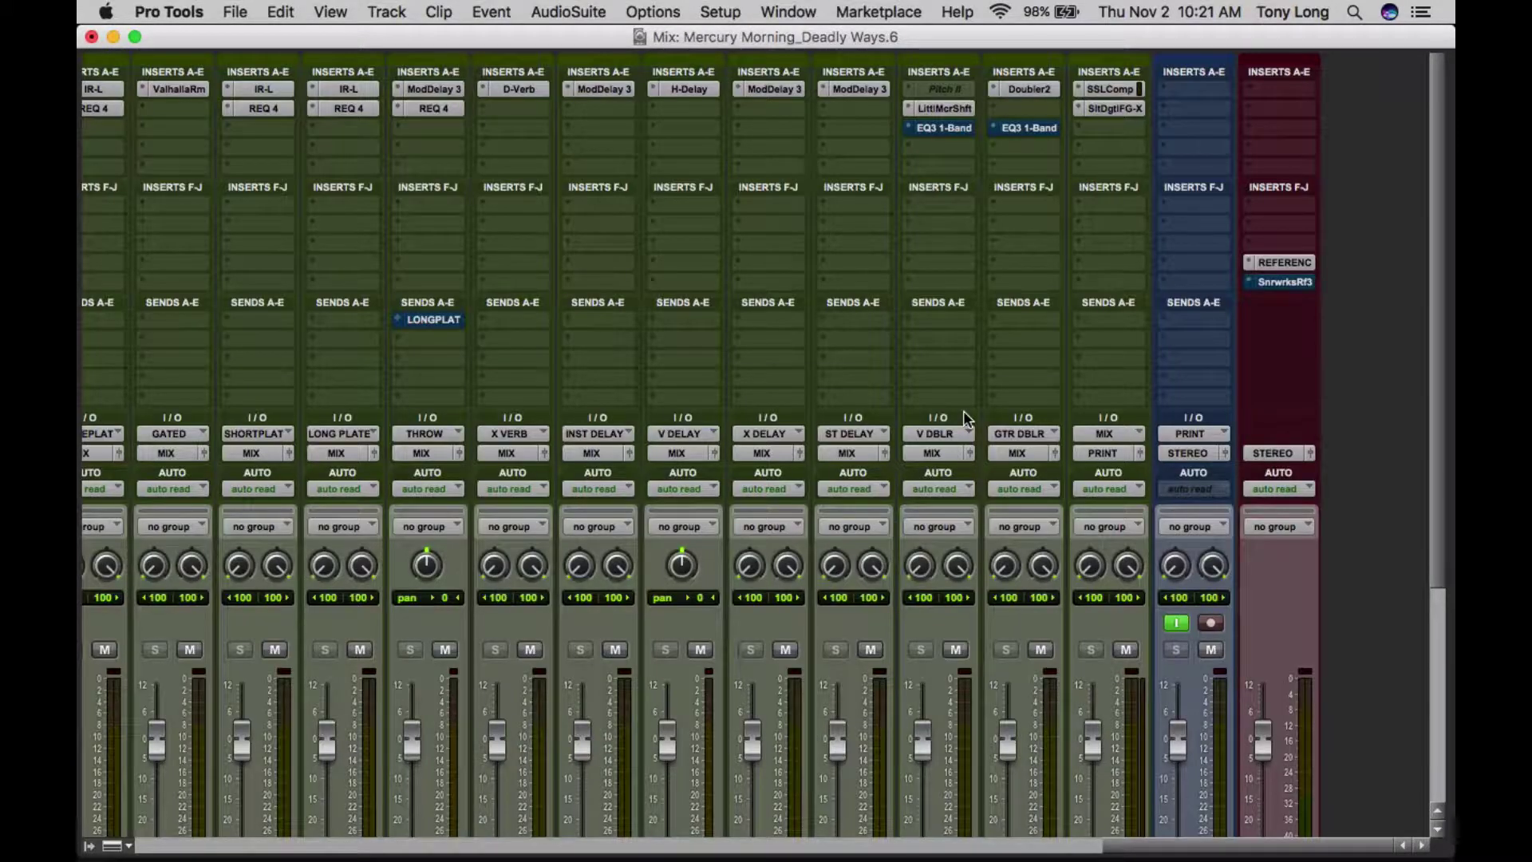
pyautogui.click(841, 109)
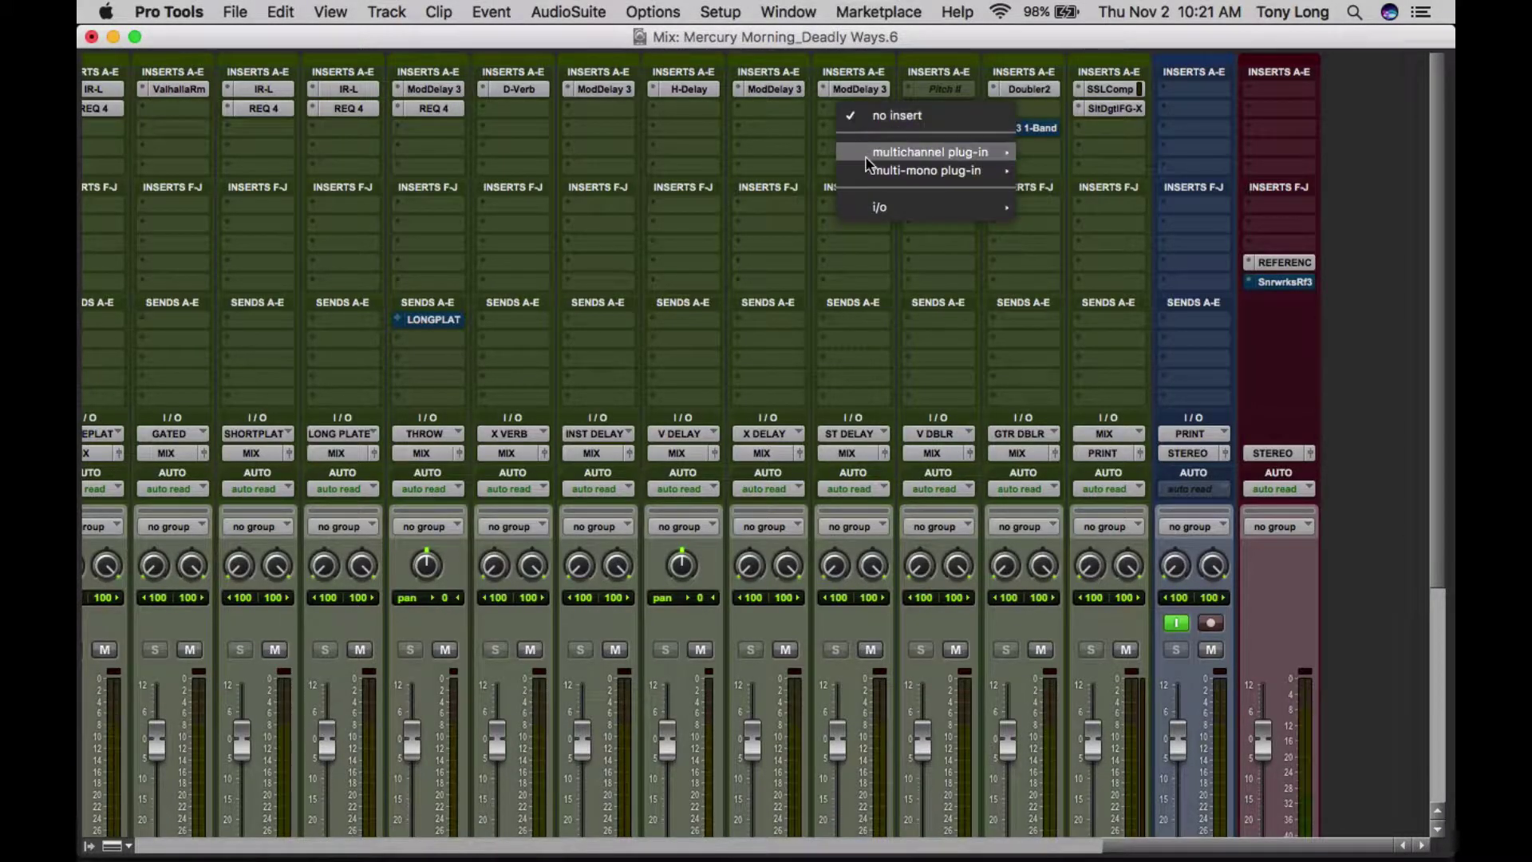
pyautogui.moveTo(957, 151)
pyautogui.moveTo(1057, 166)
pyautogui.moveTo(1061, 40)
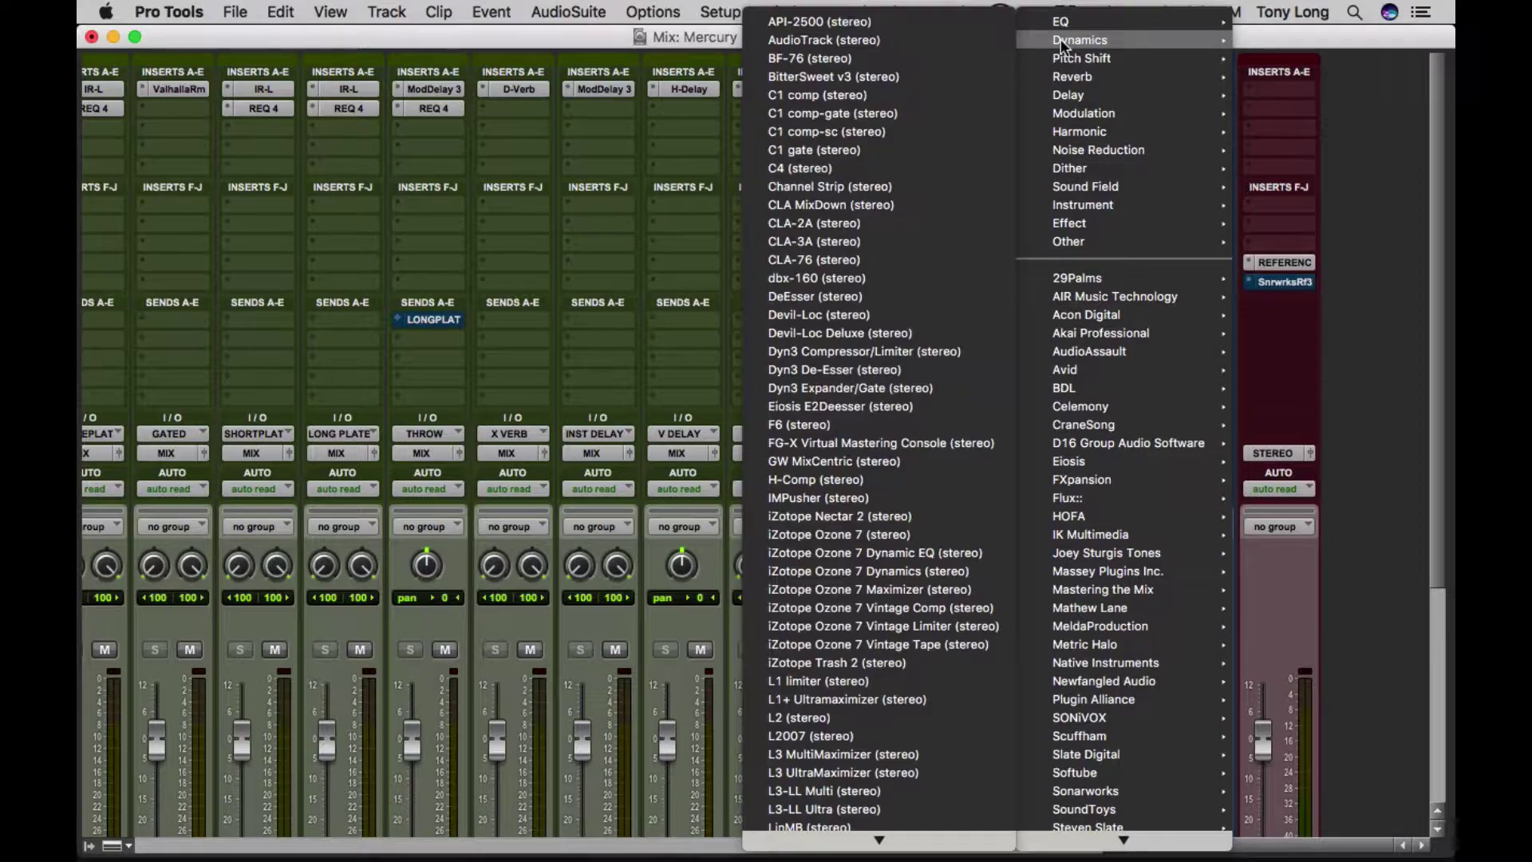
pyautogui.click(869, 61)
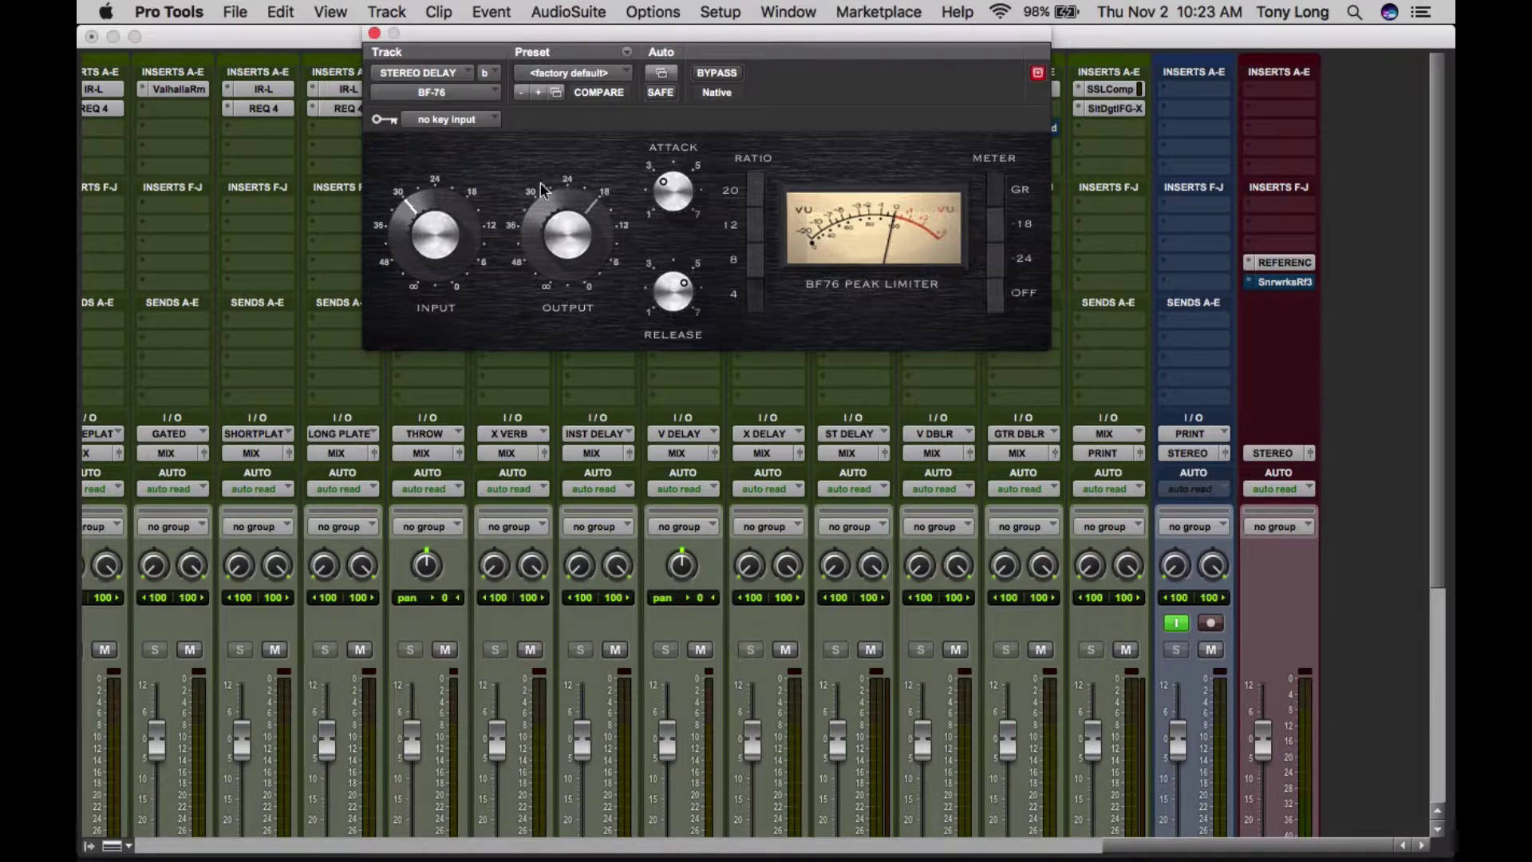
# Close the BF-76 window, switch the mixer to narrow strips, and scroll to the GUITAR bus.
pyautogui.click(373, 33)
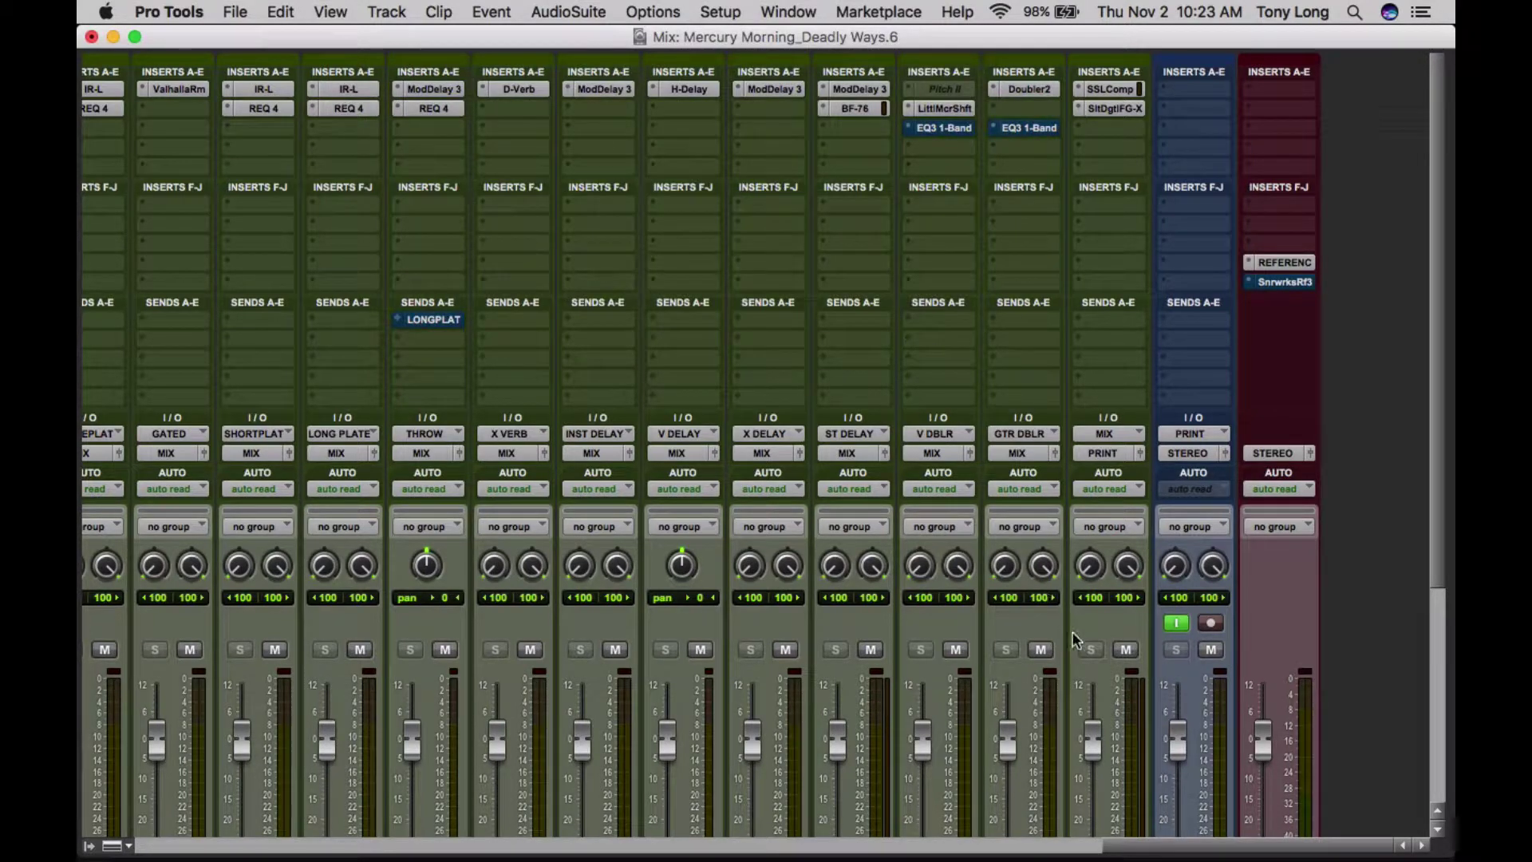
pyautogui.moveTo(1212, 846); pyautogui.dragTo(840, 858)
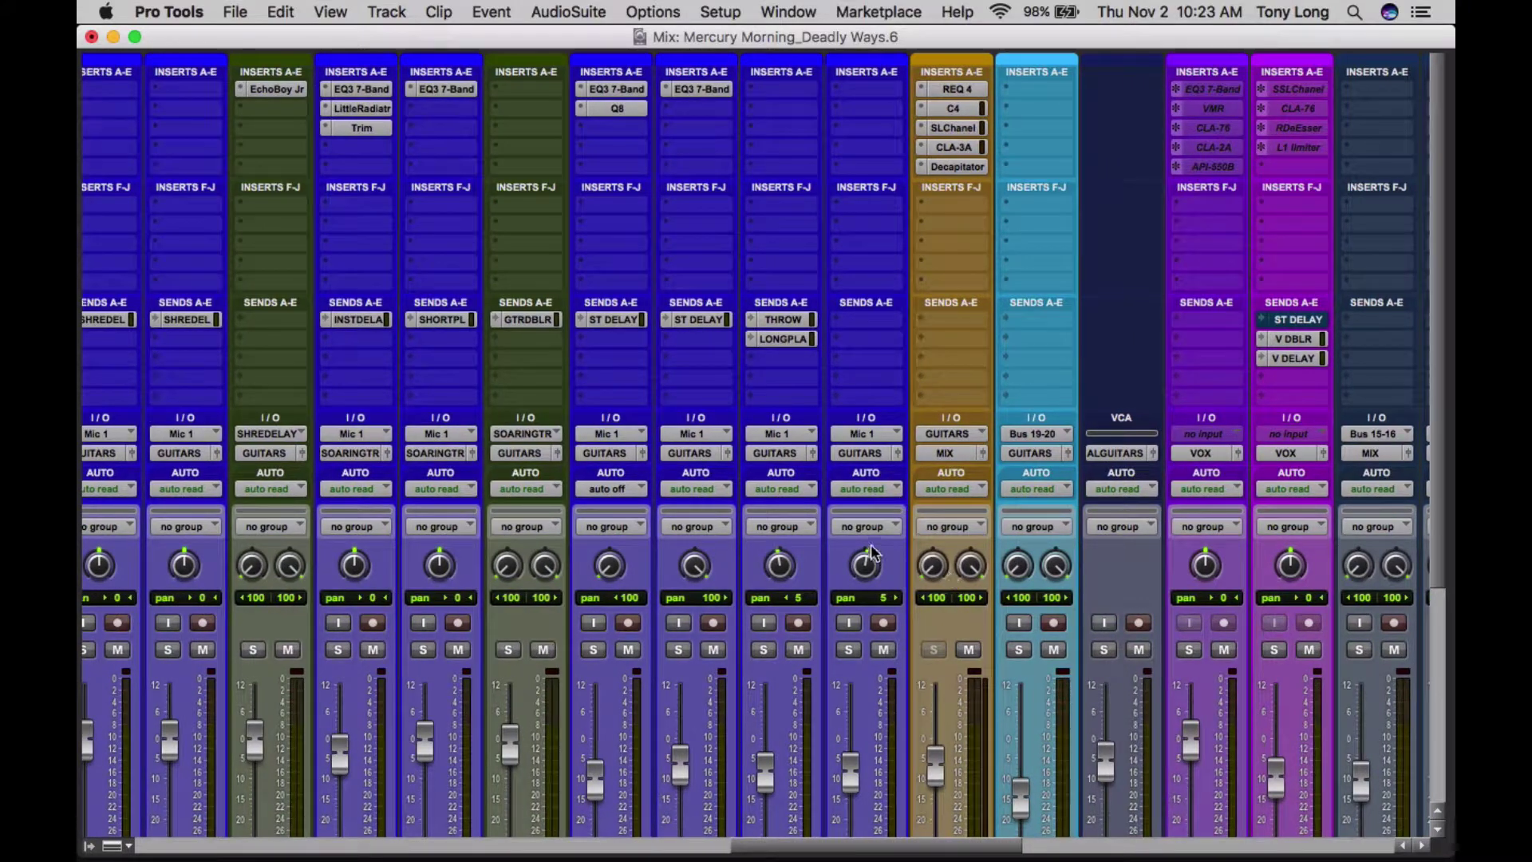
pyautogui.moveTo(782, 848); pyautogui.dragTo(692, 848)
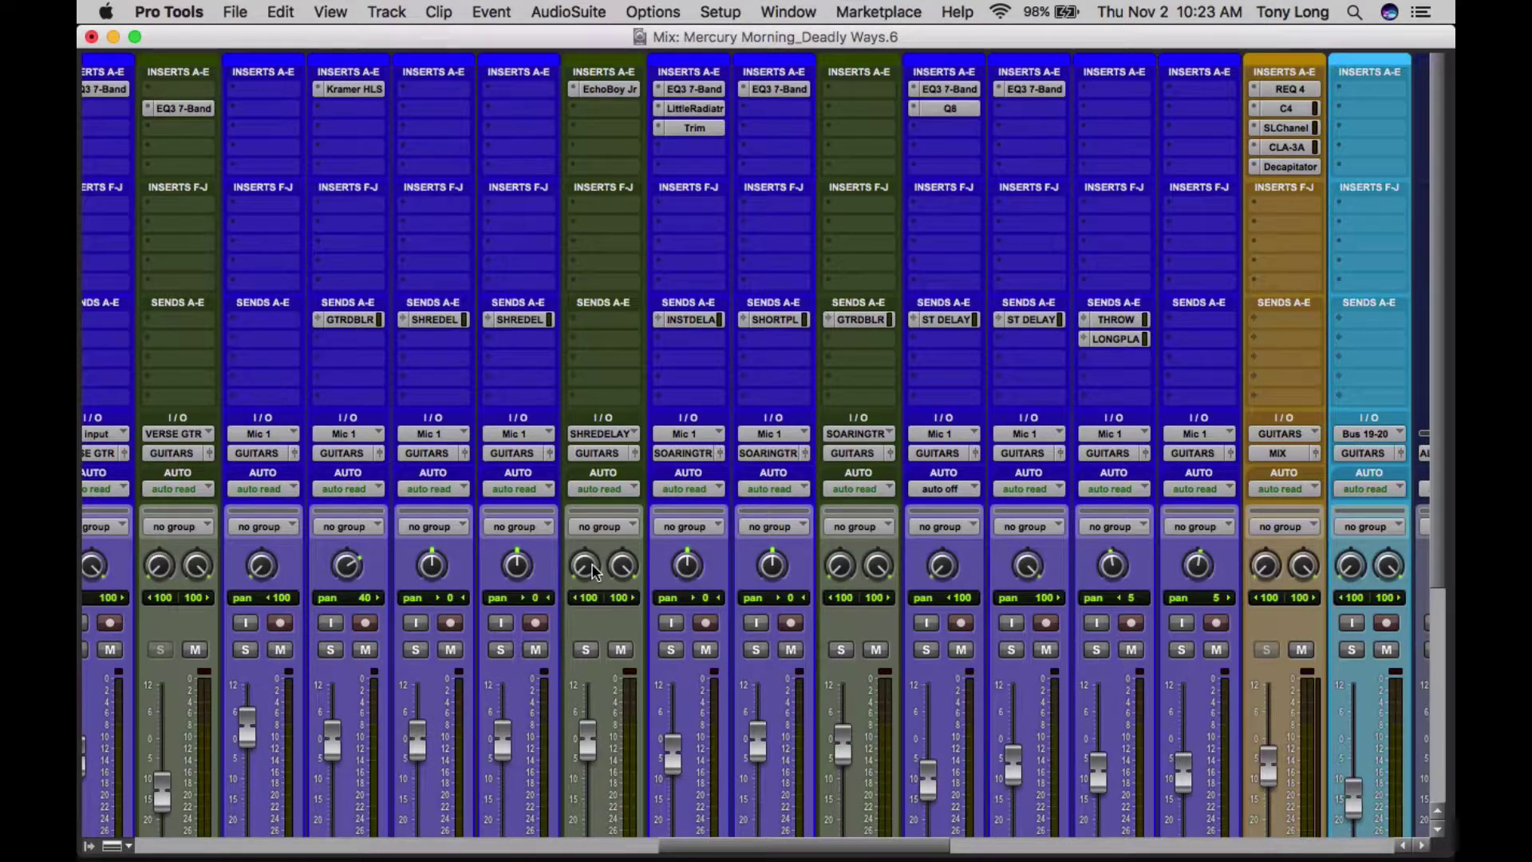
pyautogui.press('ctrl+alt+super+m')
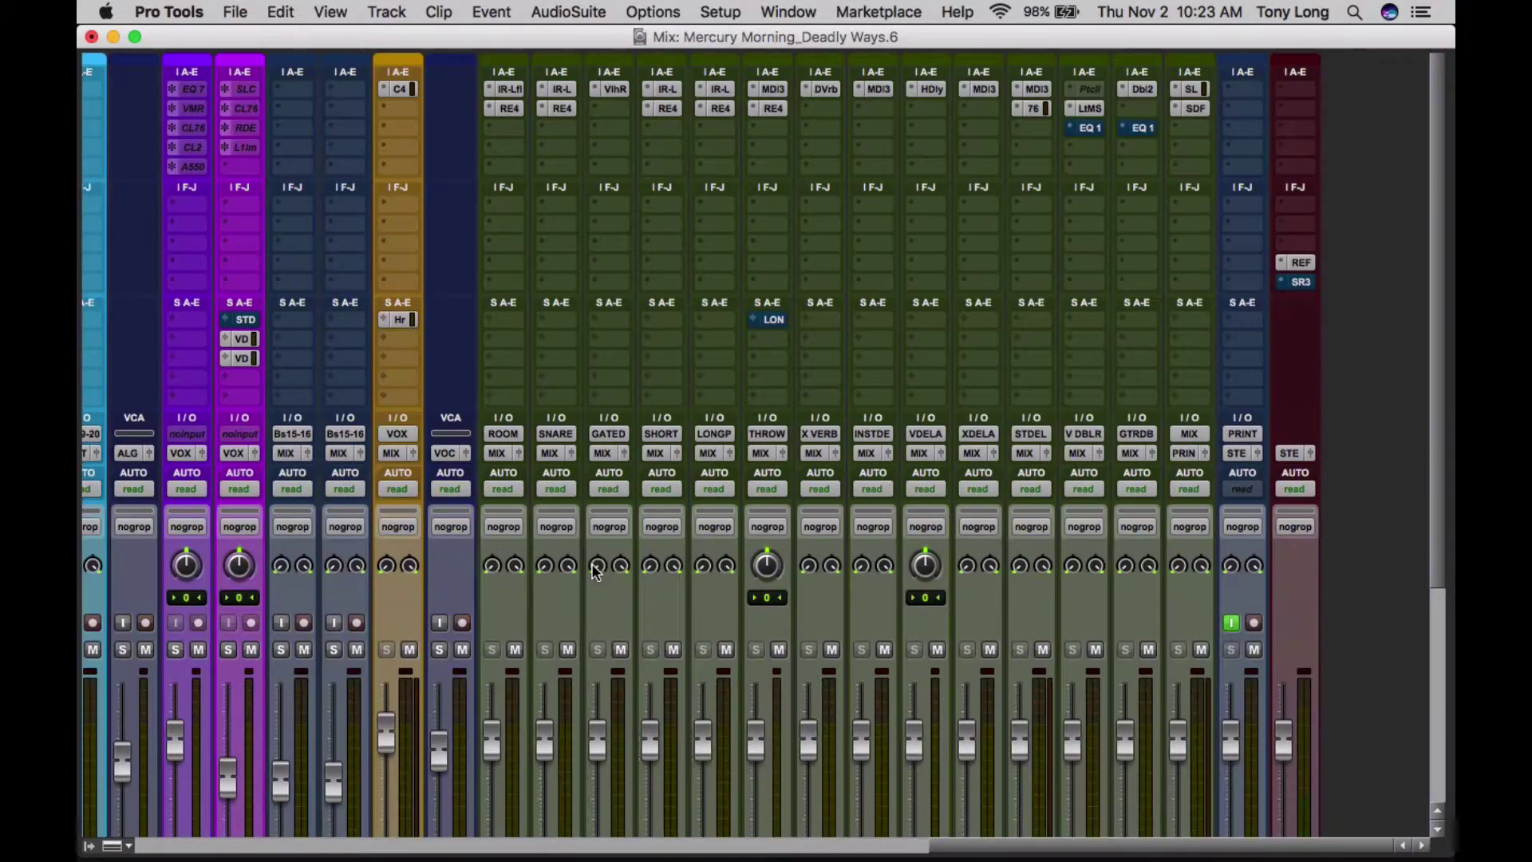
pyautogui.moveTo(1042, 850); pyautogui.dragTo(736, 850)
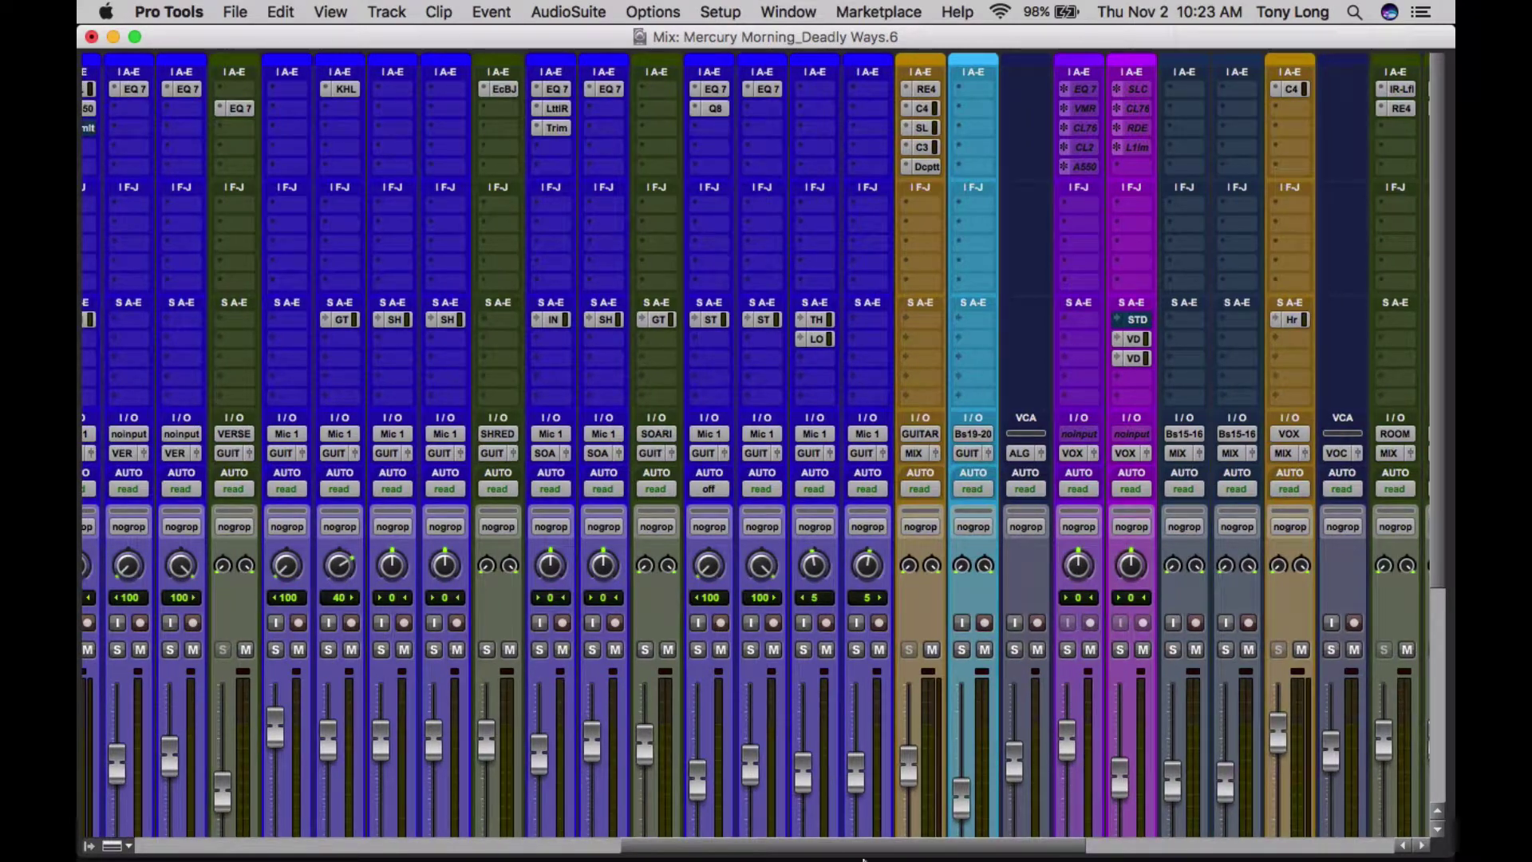
pyautogui.moveTo(872, 846); pyautogui.dragTo(816, 846)
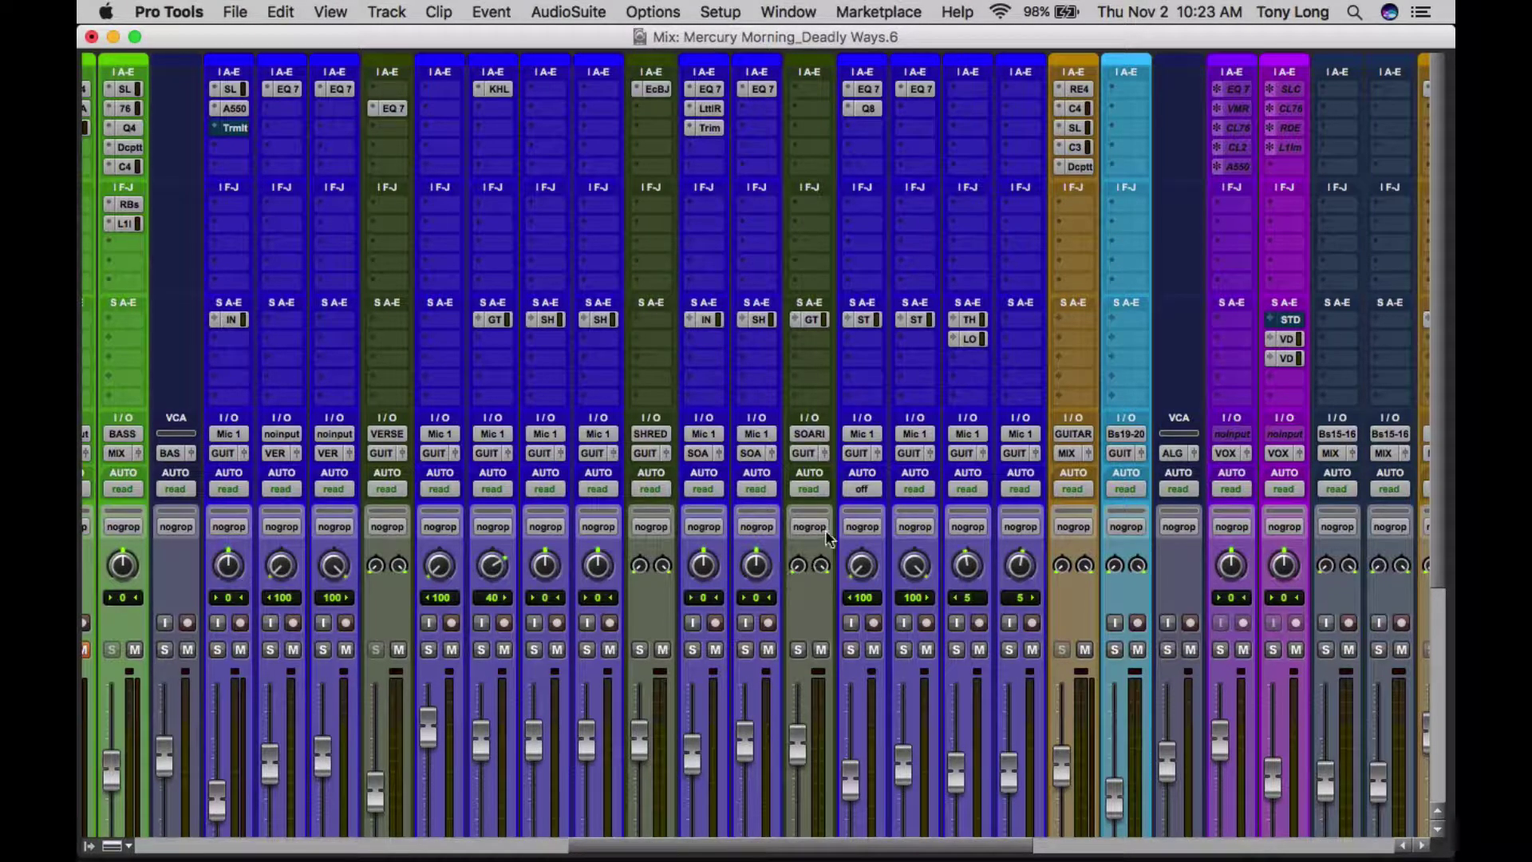
pyautogui.click(1079, 89)
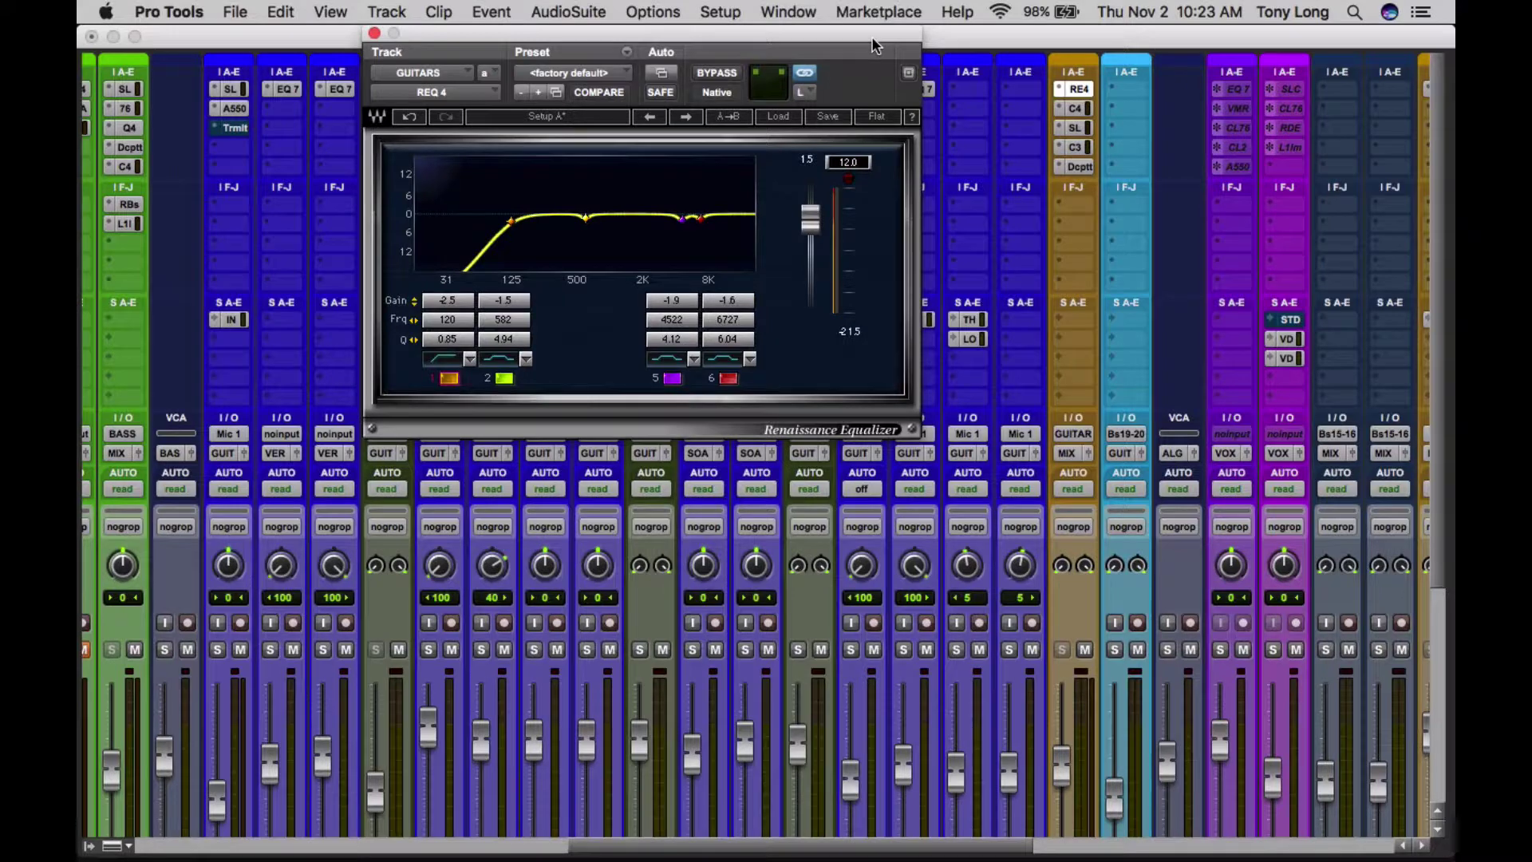
pyautogui.moveTo(875, 46); pyautogui.dragTo(629, 8)
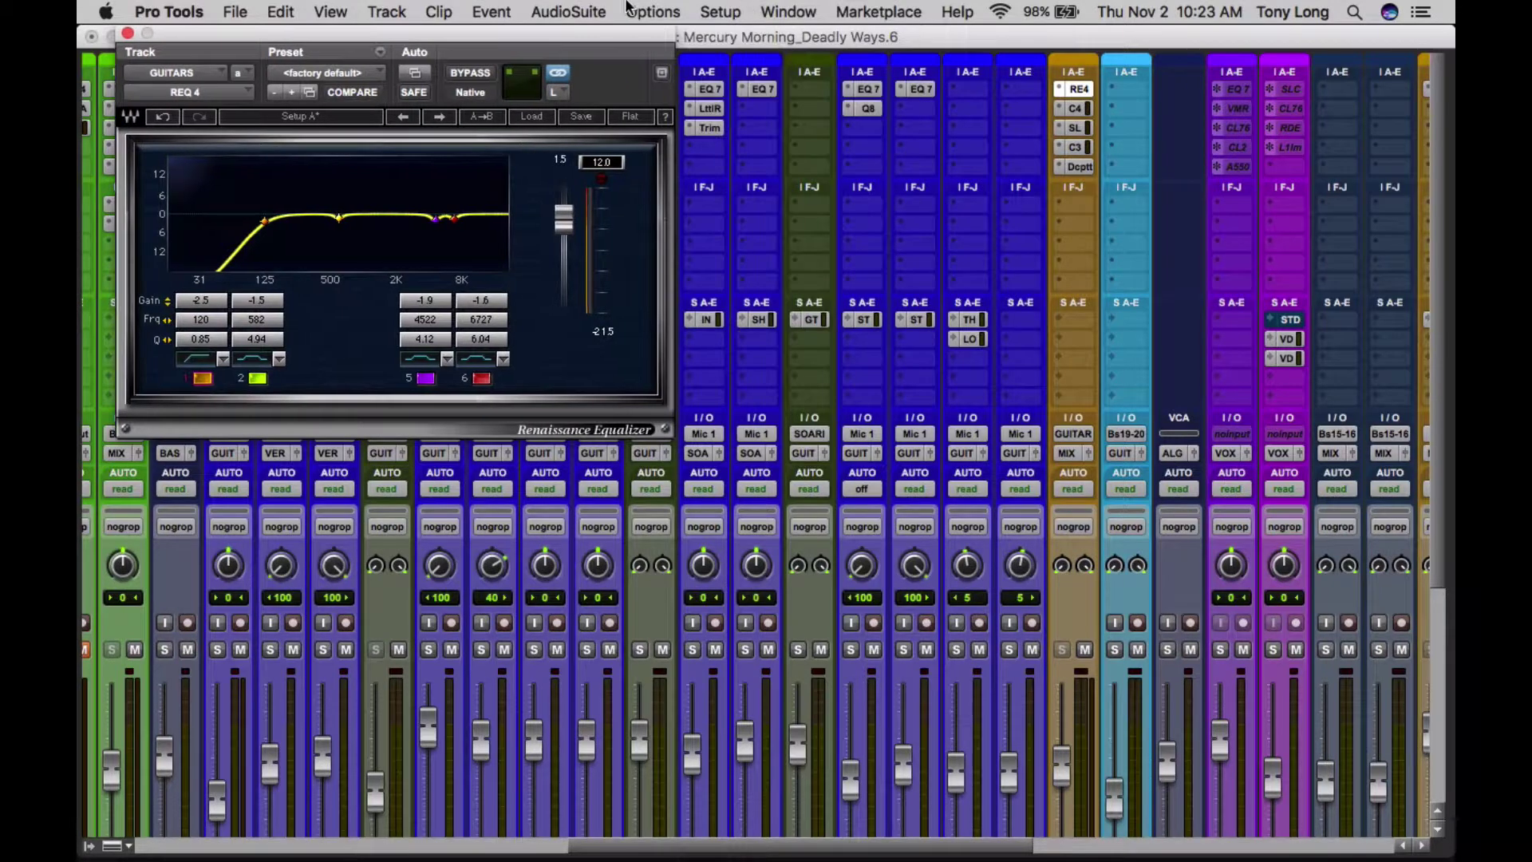
pyautogui.click(1070, 110)
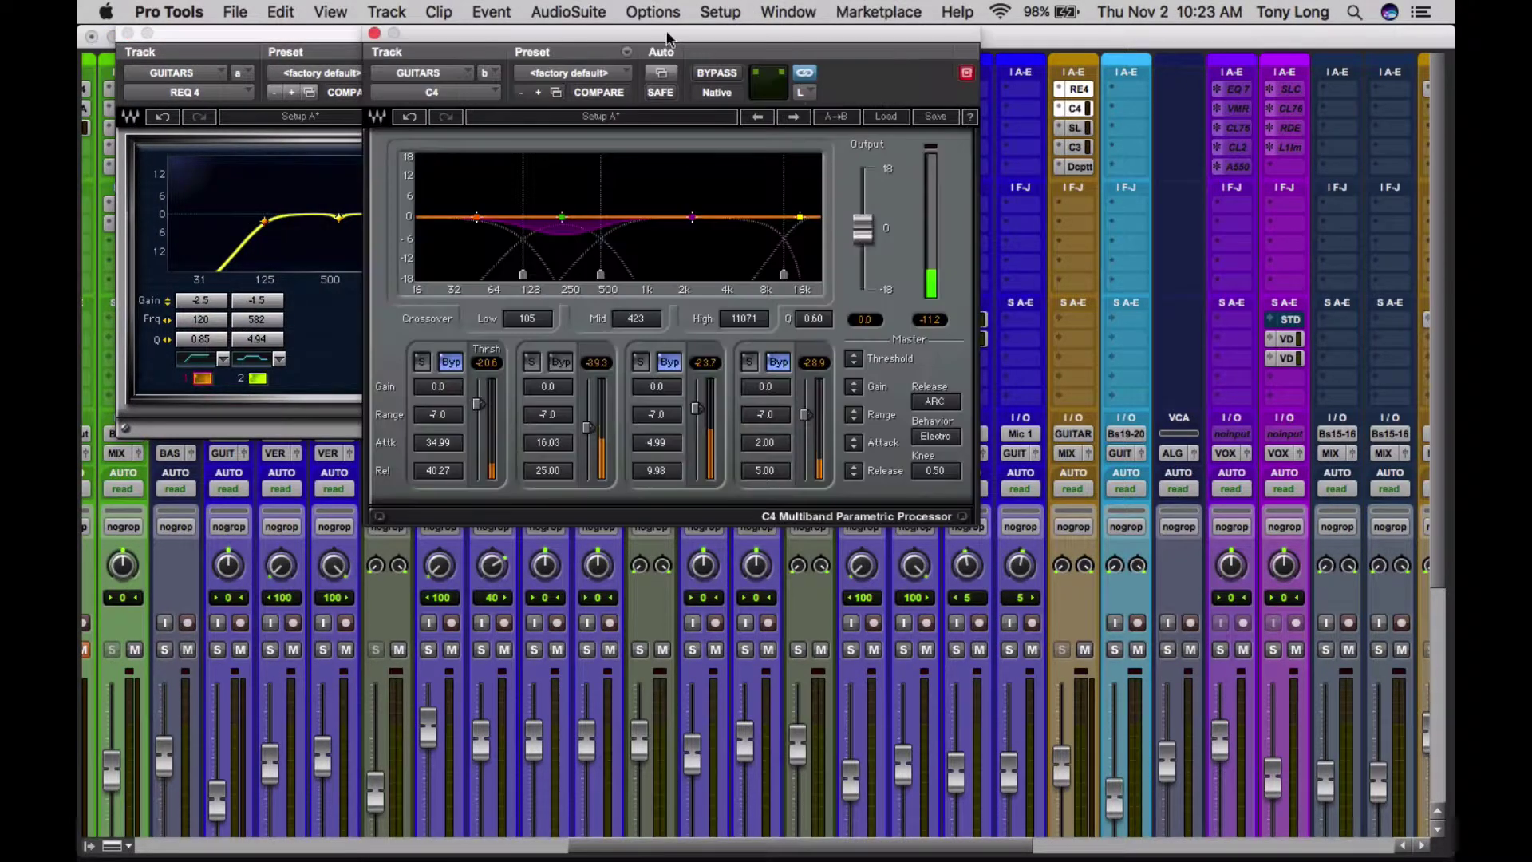
pyautogui.moveTo(635, 32); pyautogui.dragTo(1047, 253)
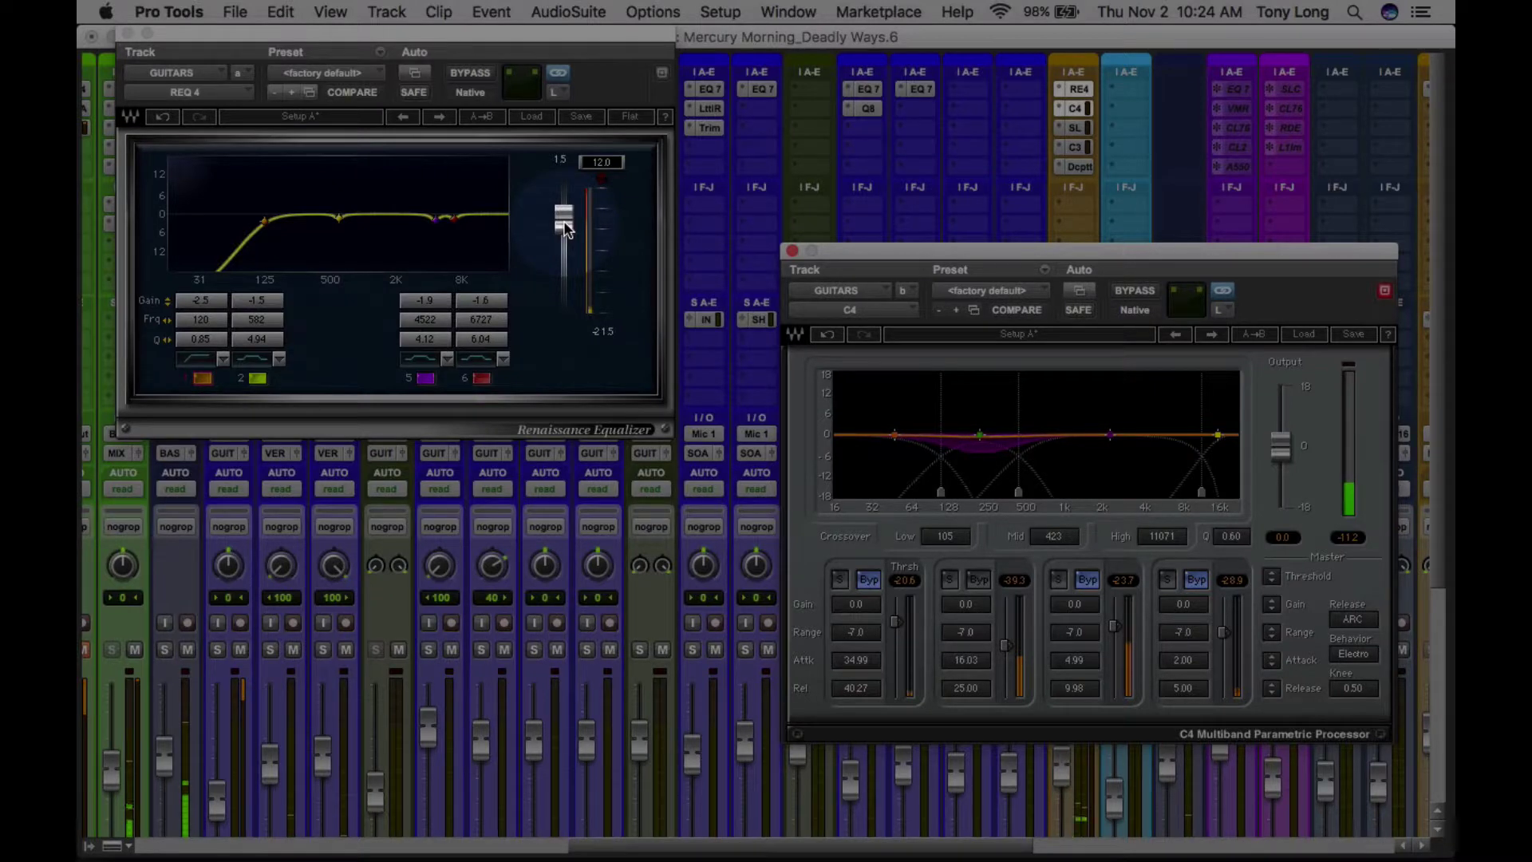
pyautogui.click(565, 229)
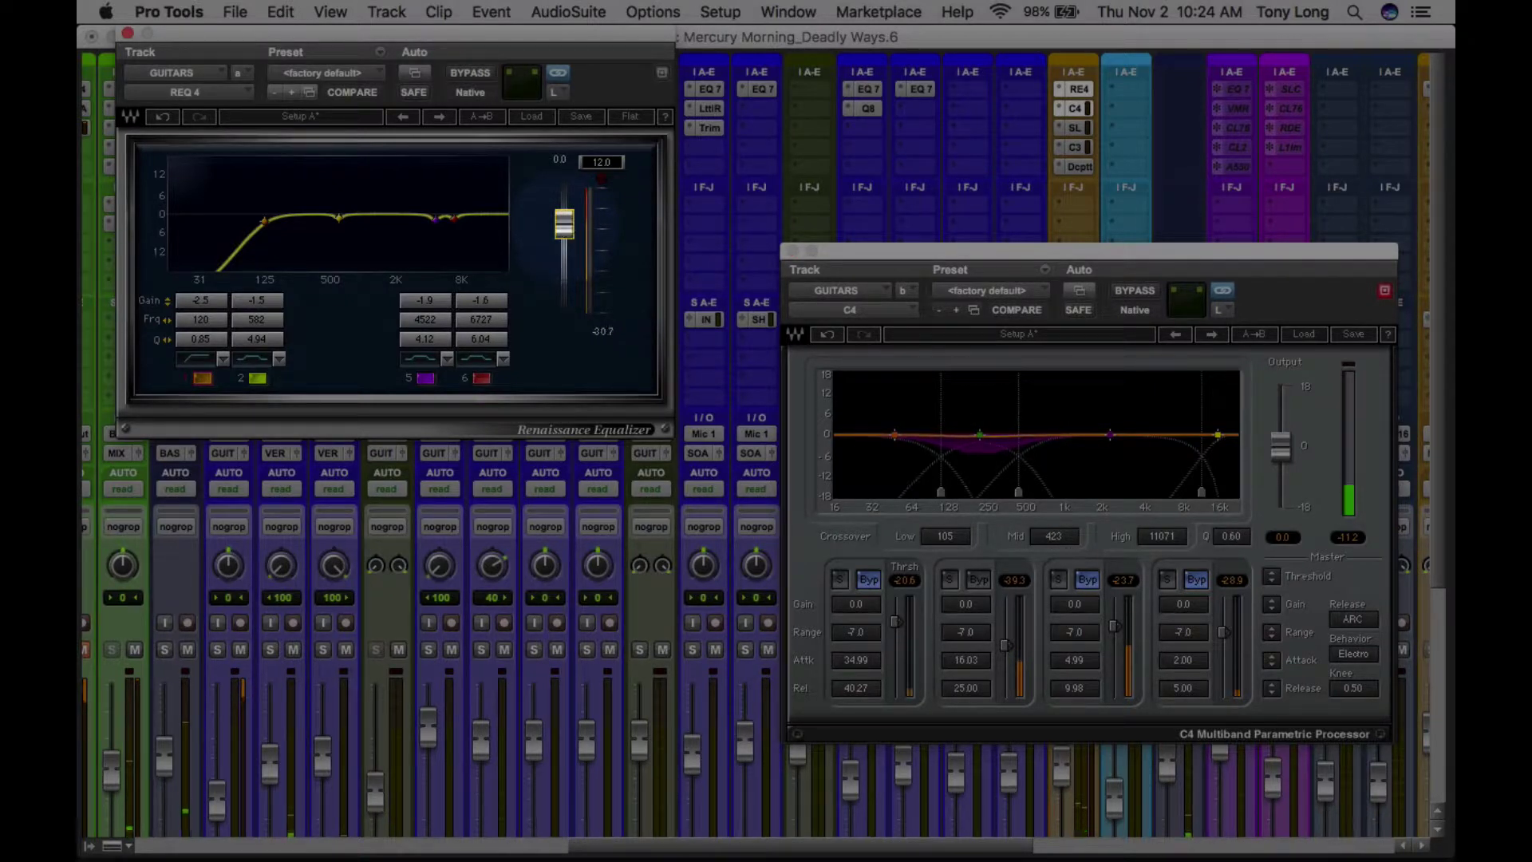
pyautogui.moveTo(565, 225); pyautogui.dragTo(565, 310)
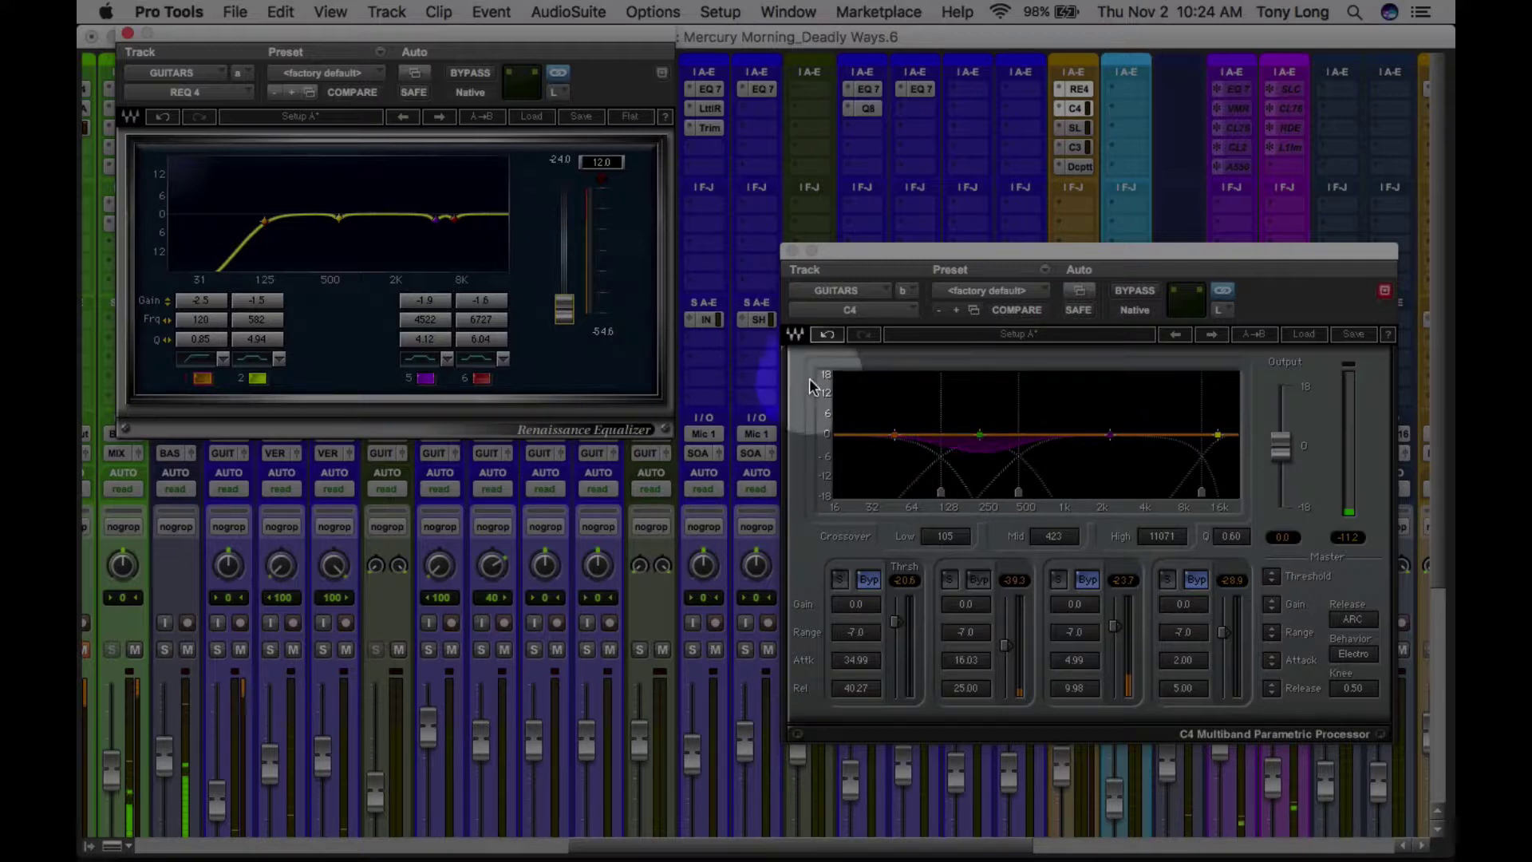
pyautogui.moveTo(565, 309); pyautogui.dragTo(565, 245)
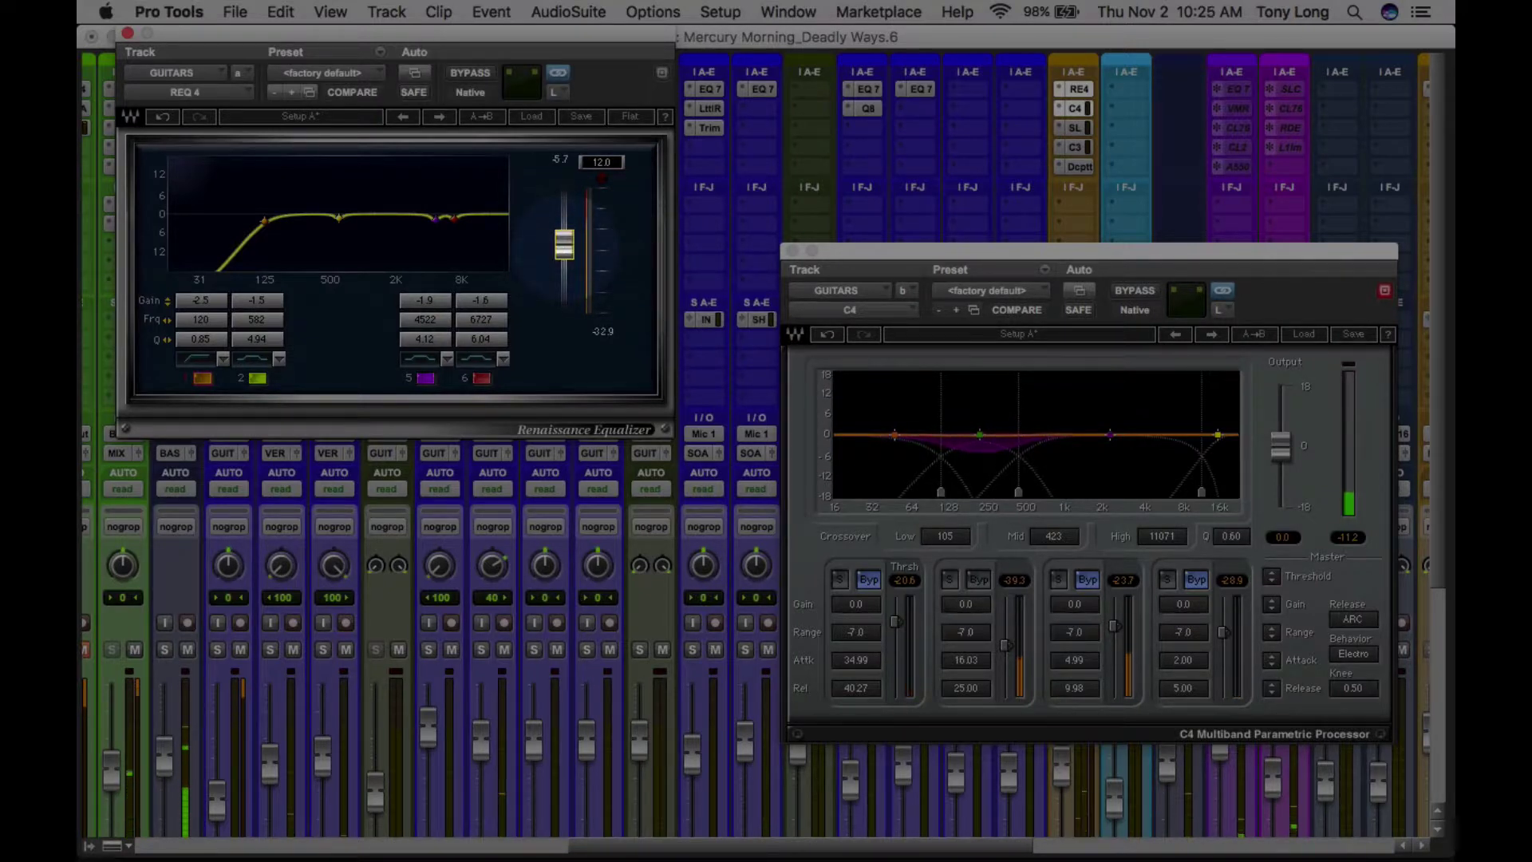
pyautogui.moveTo(564, 245); pyautogui.dragTo(567, 226)
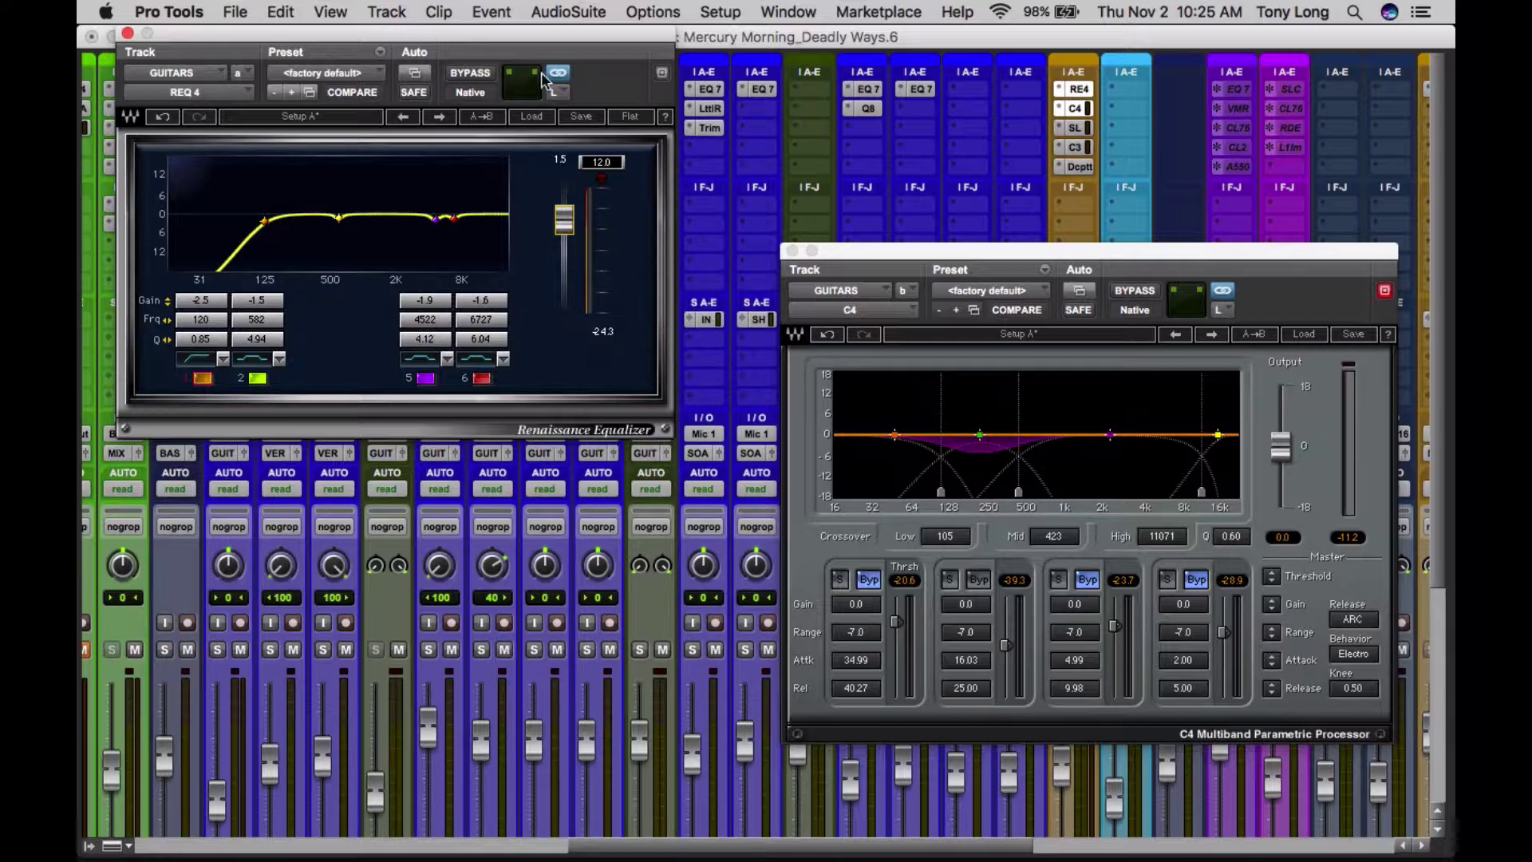
# Close the REQ EQ, park C4 top-left with target off, and place the SSL channel beside it.
pyautogui.click(127, 35)
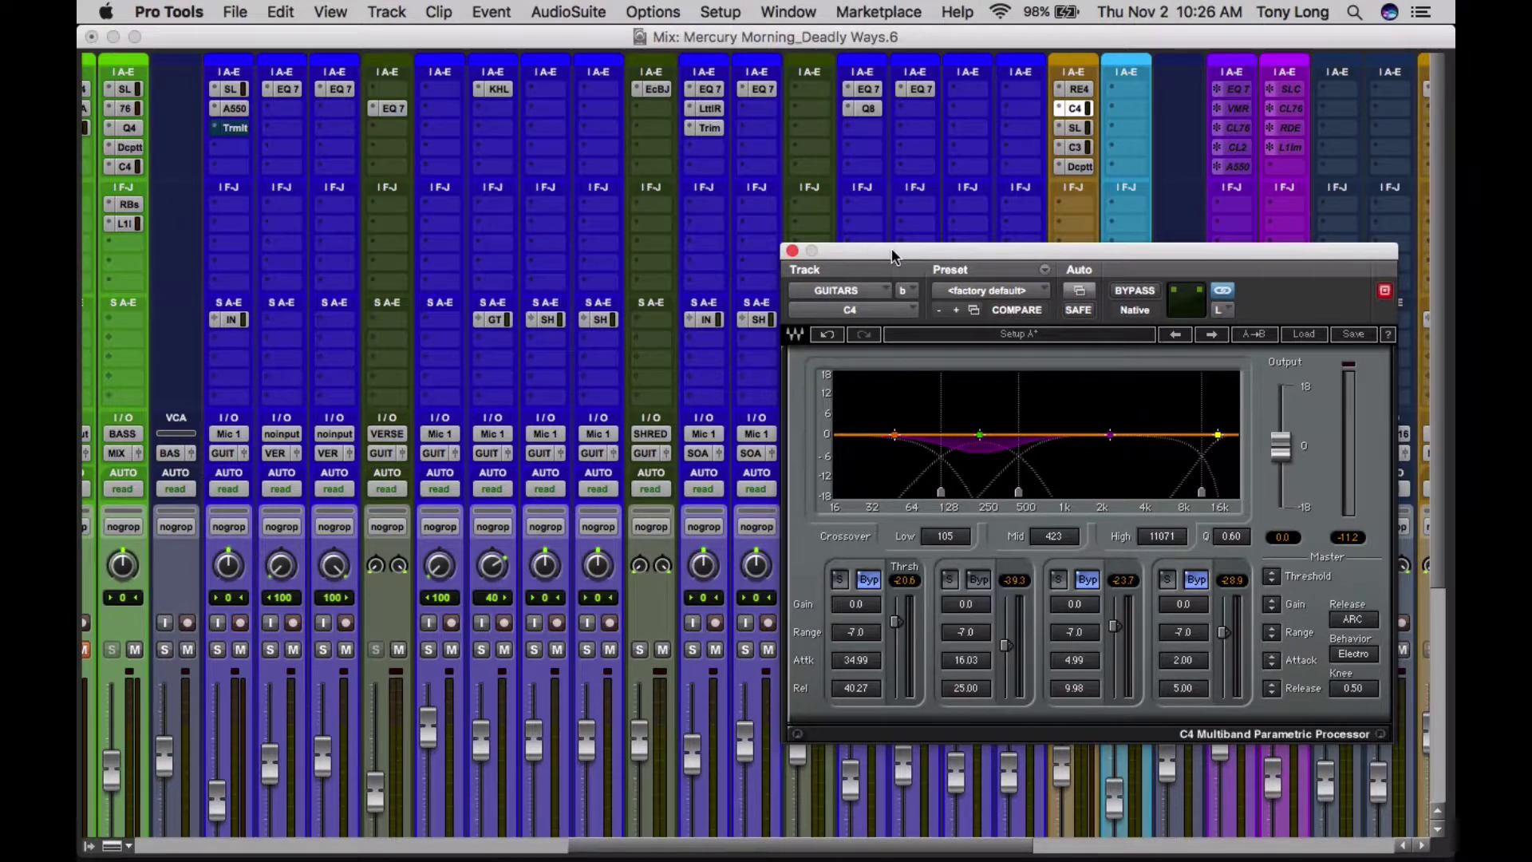
pyautogui.moveTo(895, 254); pyautogui.dragTo(224, 39)
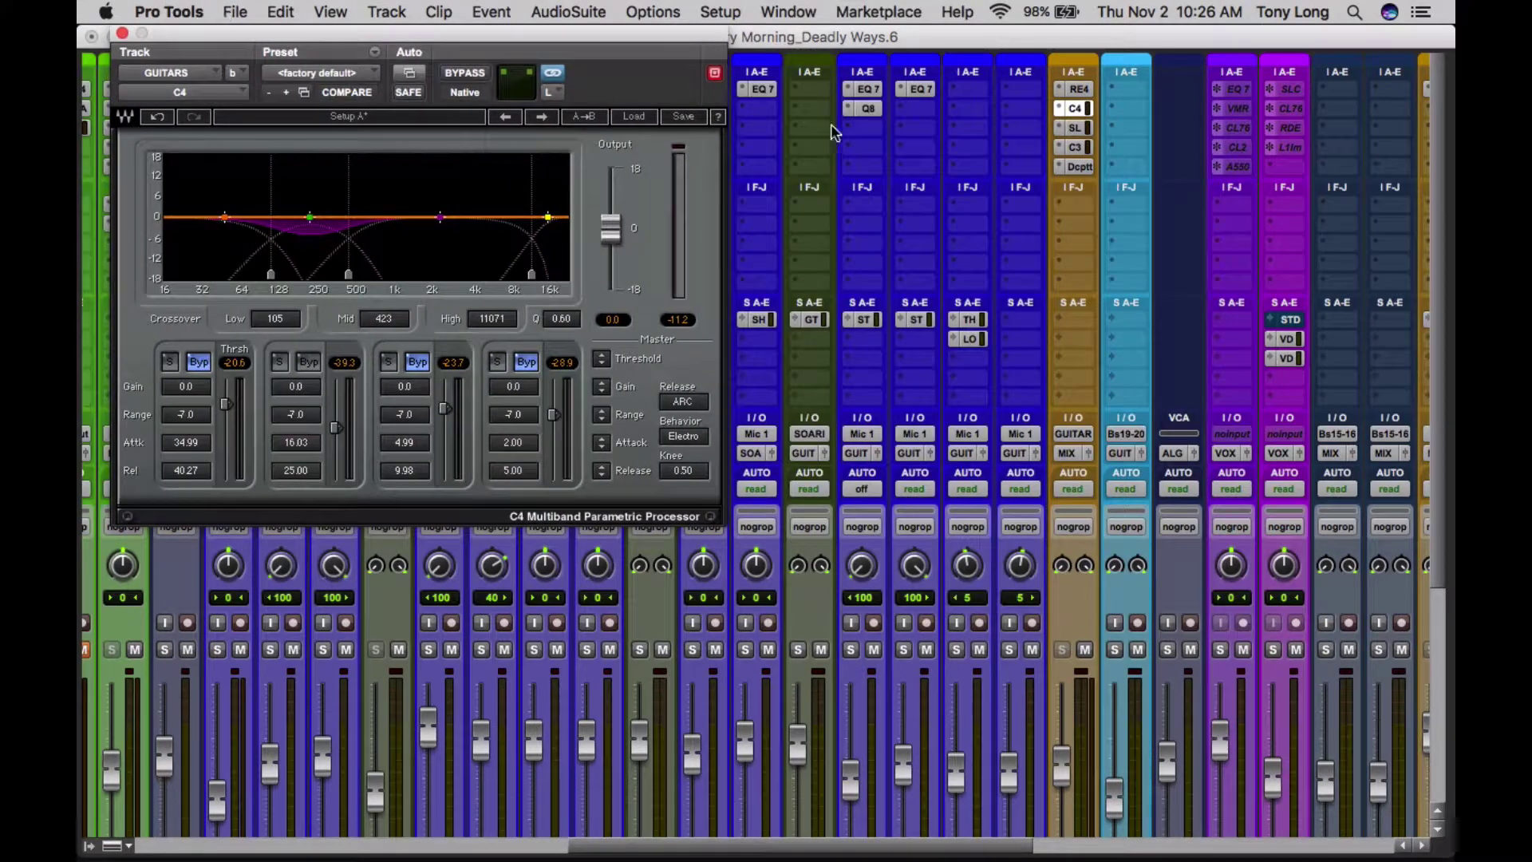
pyautogui.click(714, 72)
pyautogui.click(1075, 127)
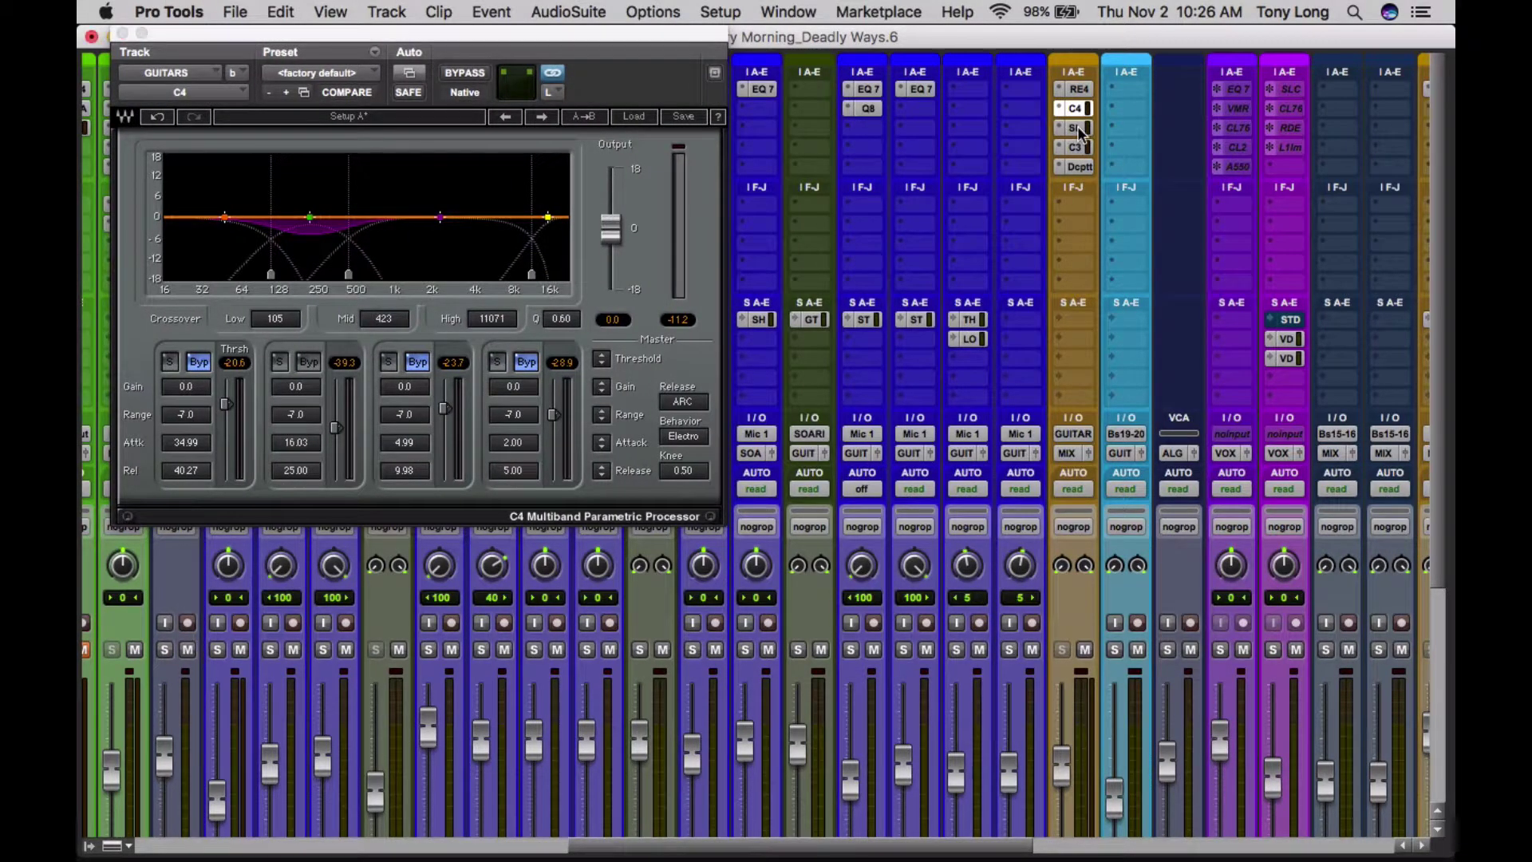
pyautogui.moveTo(510, 29); pyautogui.dragTo(1137, 76)
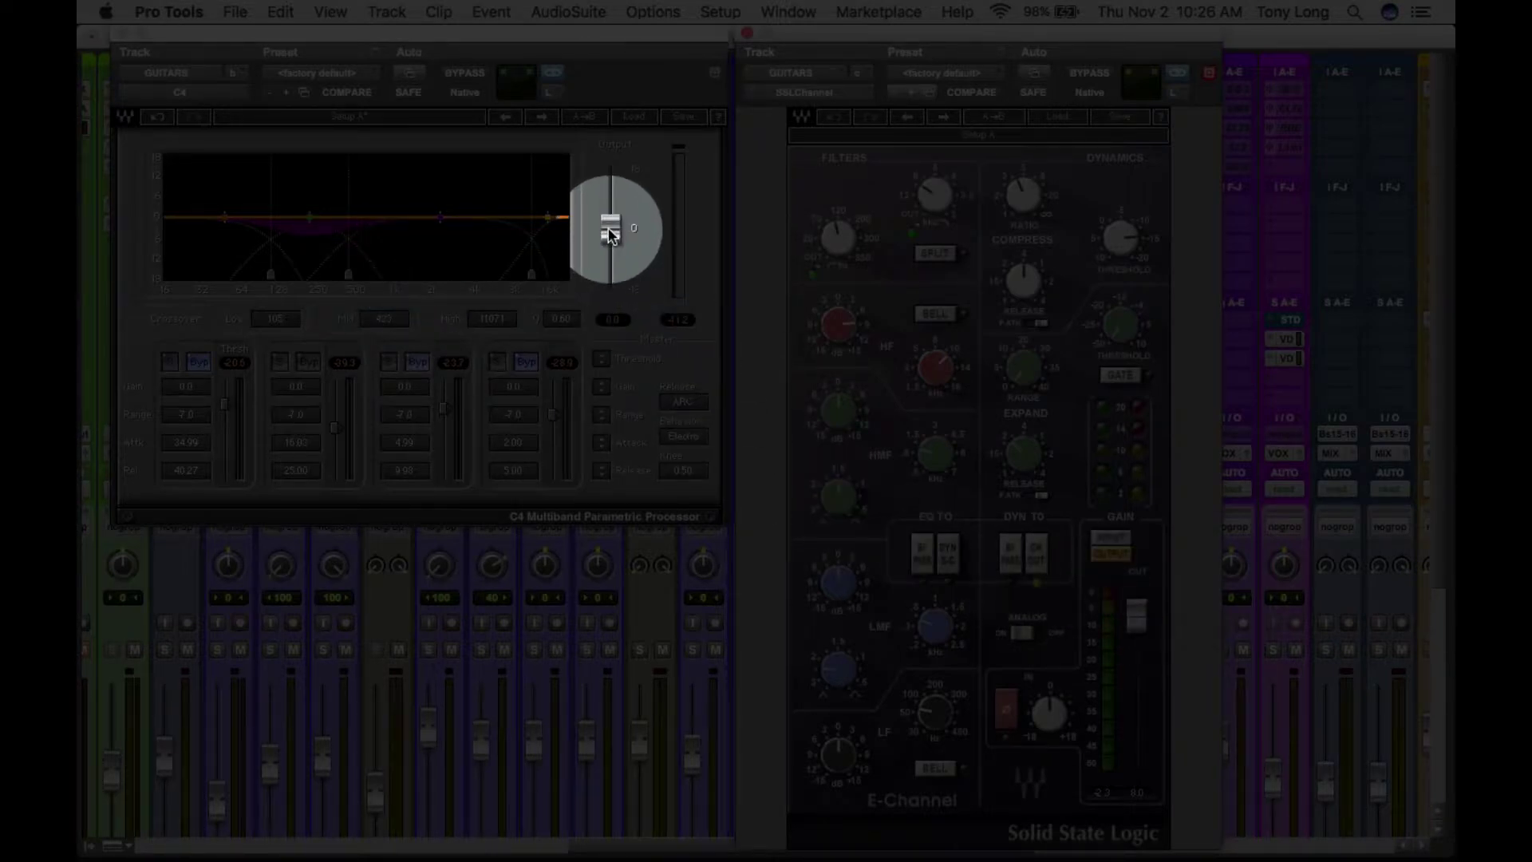
pyautogui.moveTo(609, 237); pyautogui.dragTo(611, 237)
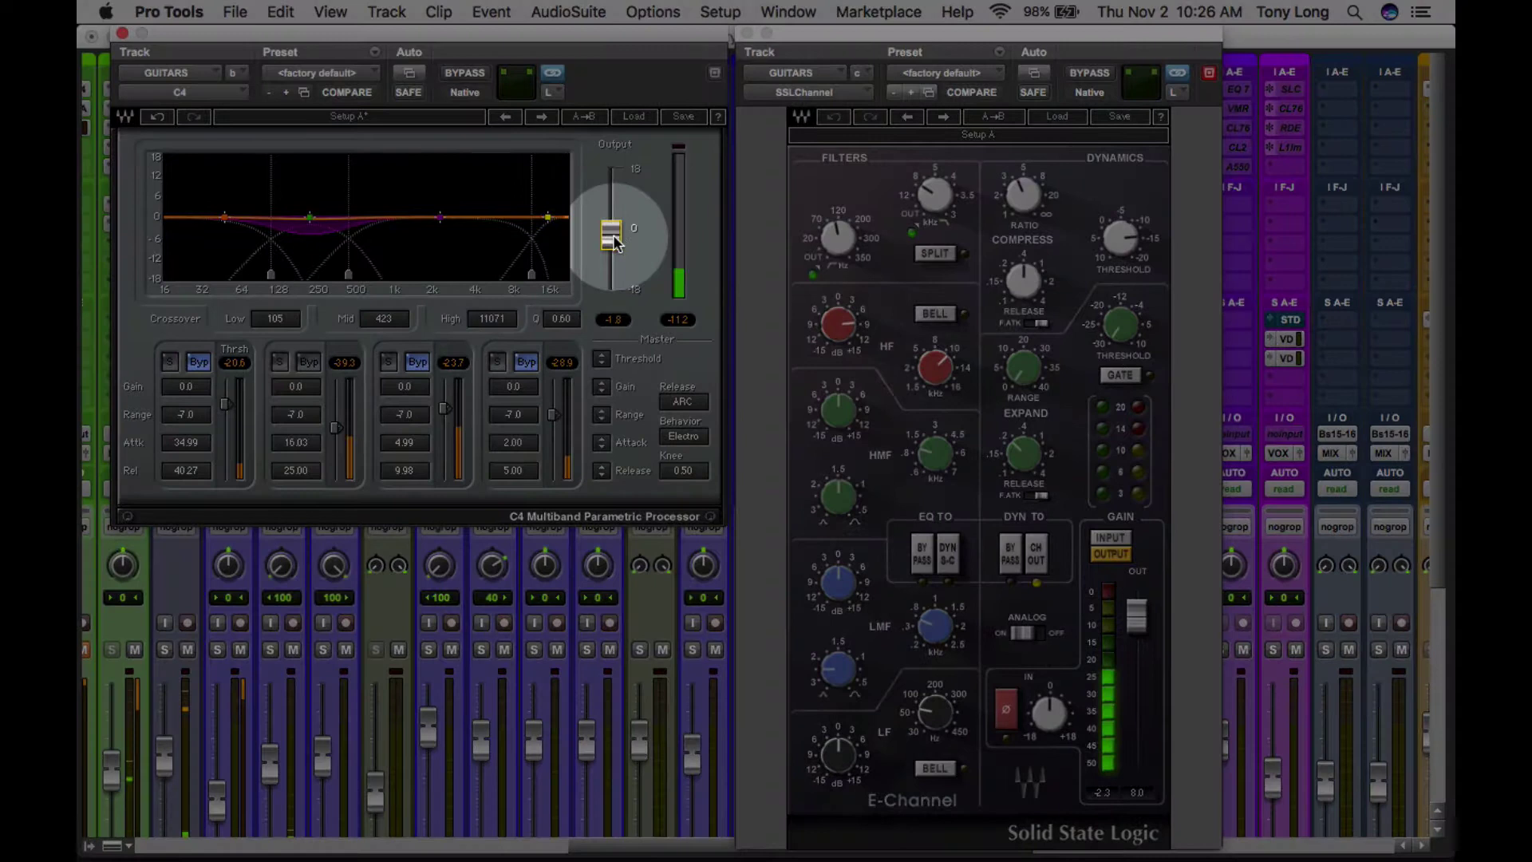
pyautogui.moveTo(620, 241); pyautogui.dragTo(616, 40)
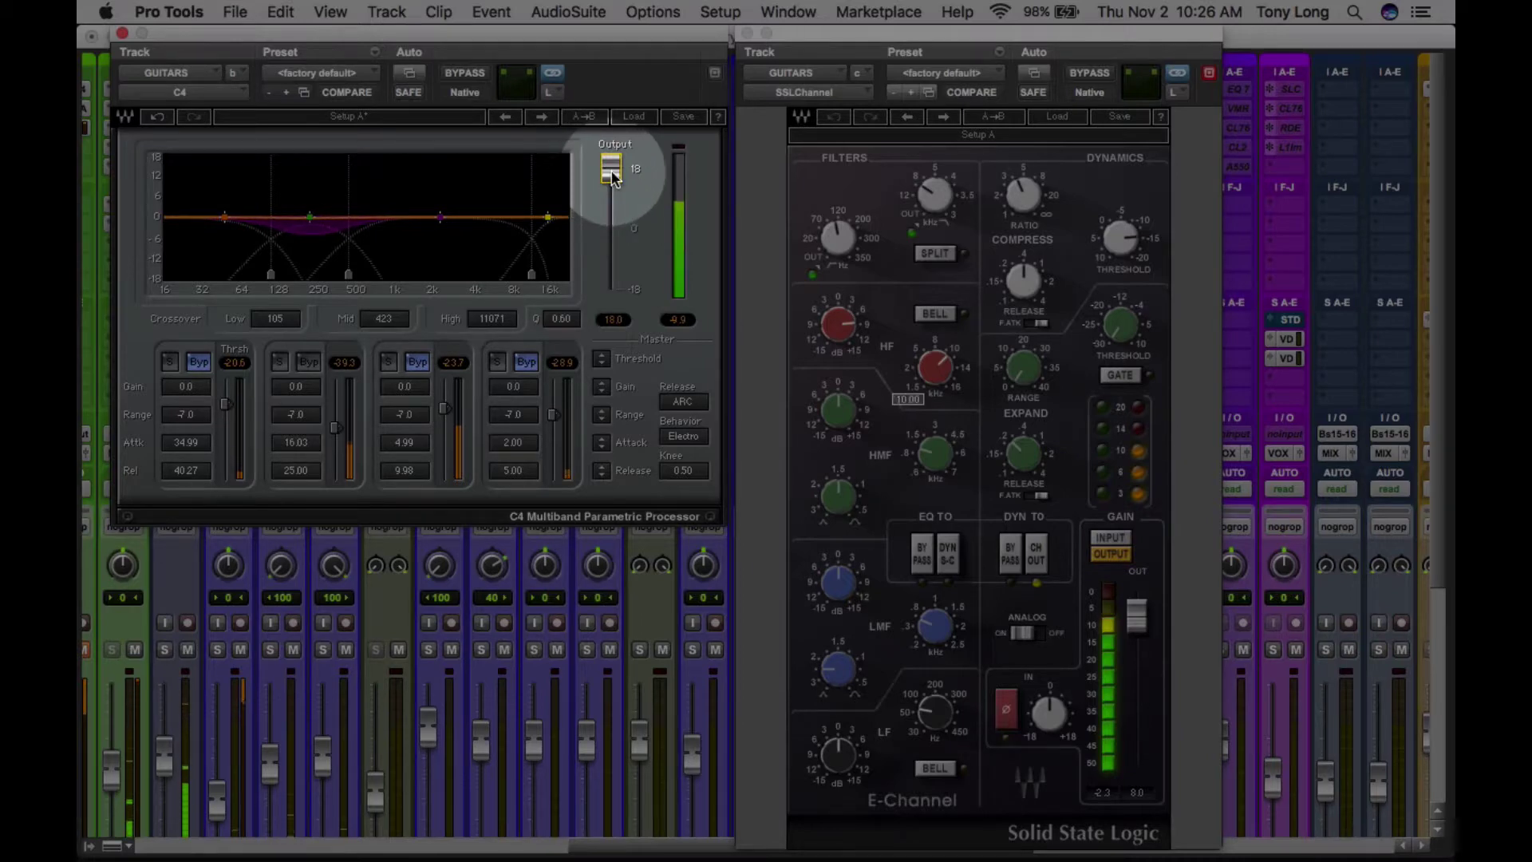
pyautogui.moveTo(610, 177); pyautogui.dragTo(612, 233)
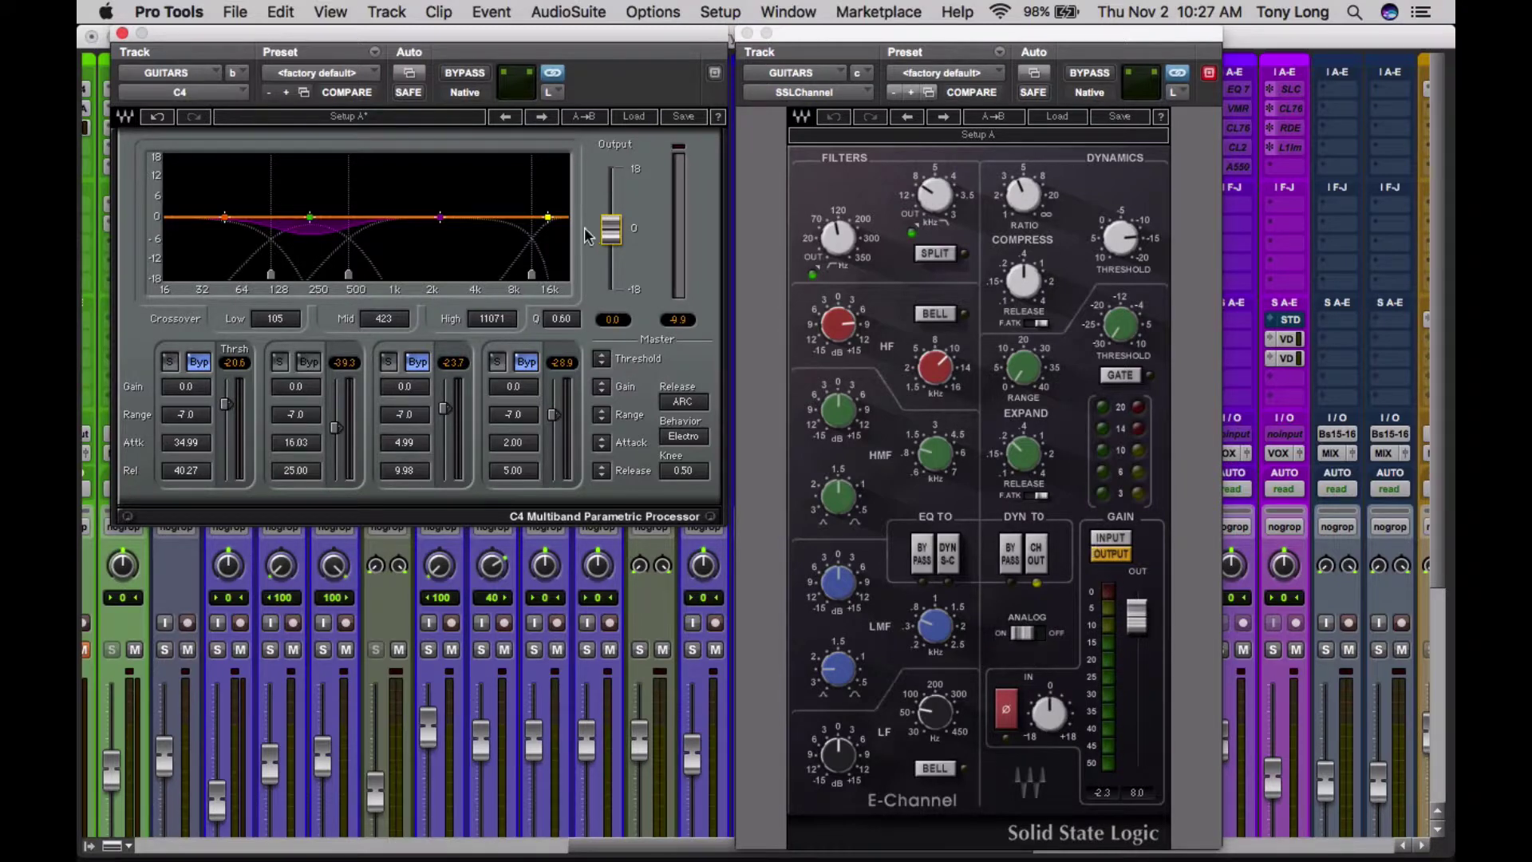
# Close the GUITARS C4 multiband and SSL E-Channel plug-in windows.
pyautogui.click(122, 33)
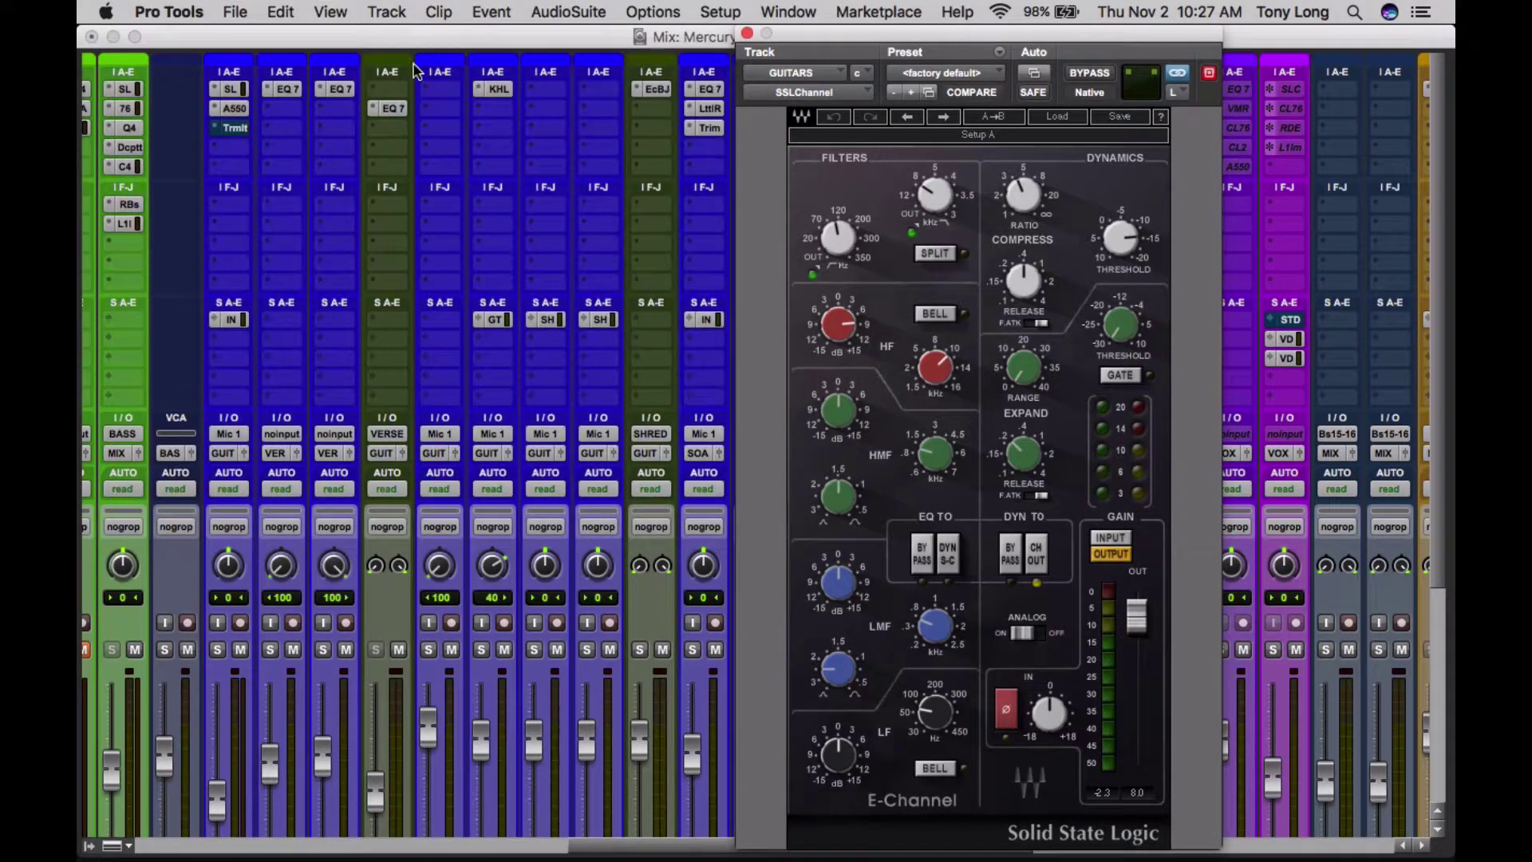
pyautogui.click(746, 34)
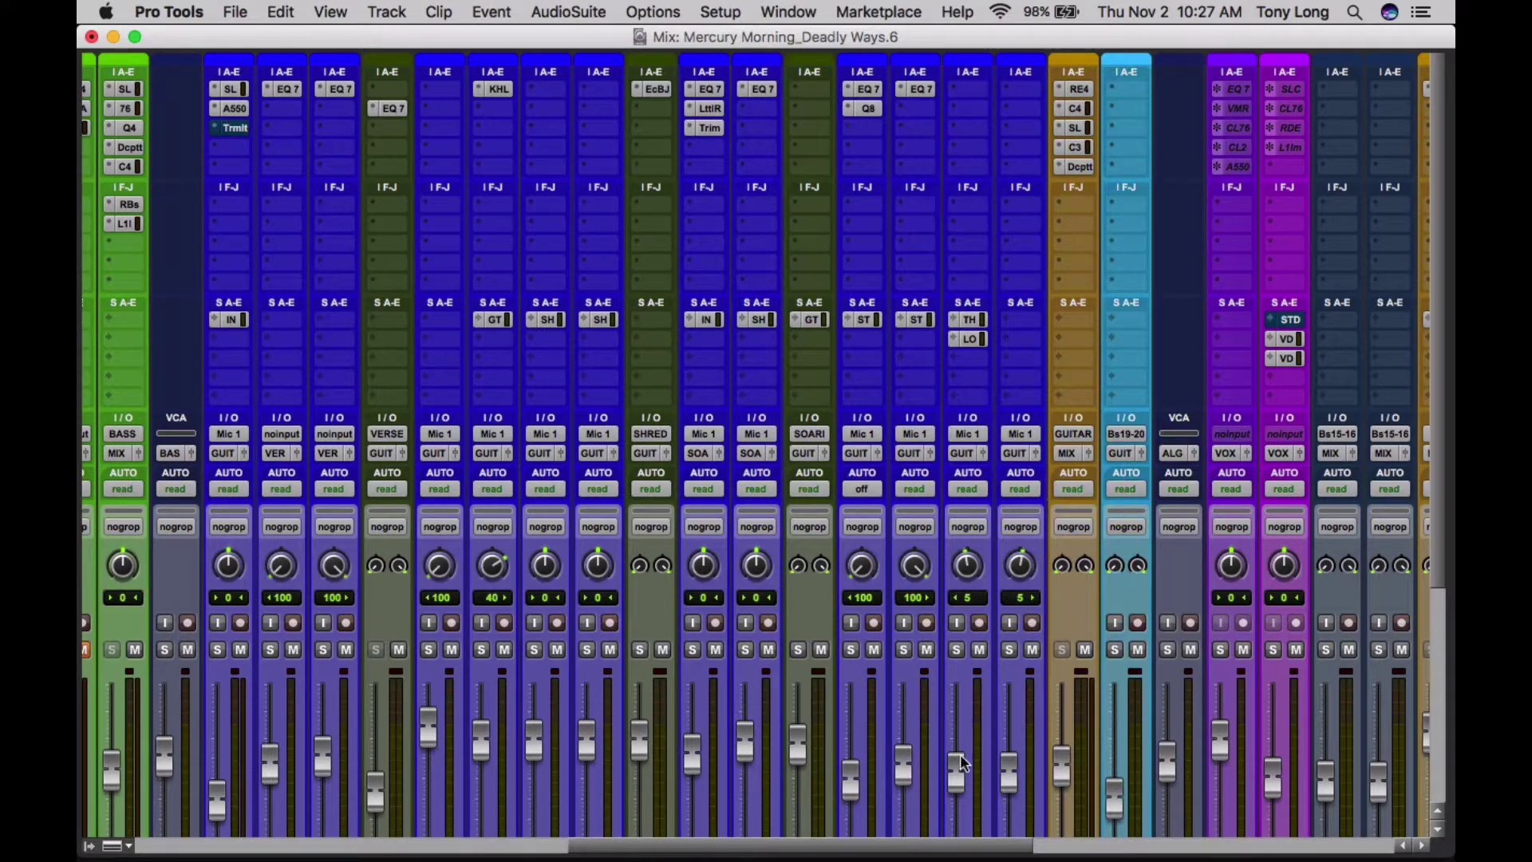
# Bring up the Edit window of the Mercury Morning_Deadly Ways.6 session in place of the mixer.
pyautogui.scroll(-5, 980, 707)
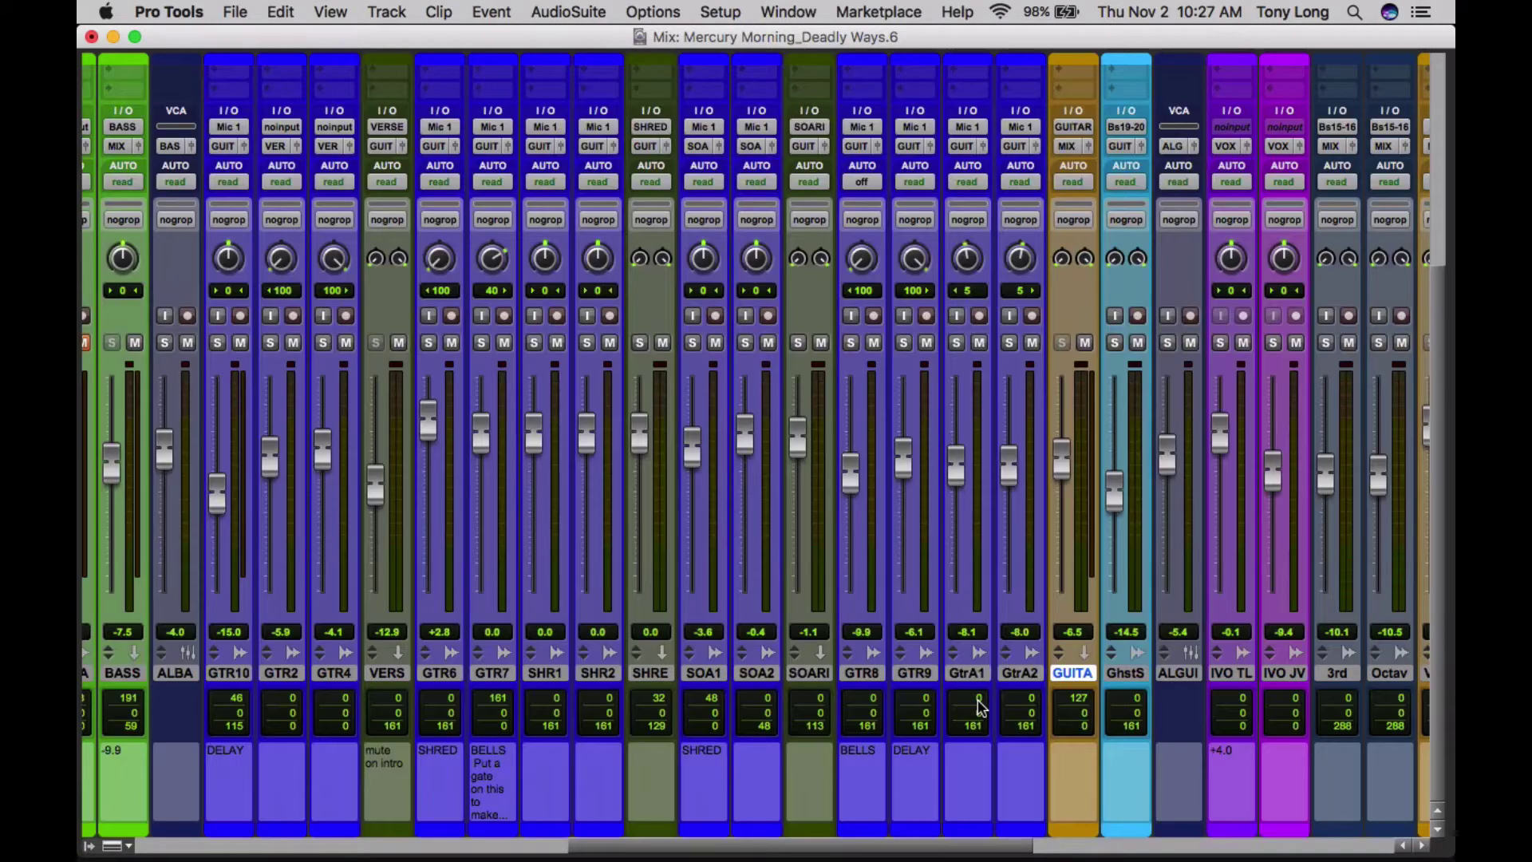
pyautogui.scroll(5, 980, 707)
pyautogui.press('super+equal')
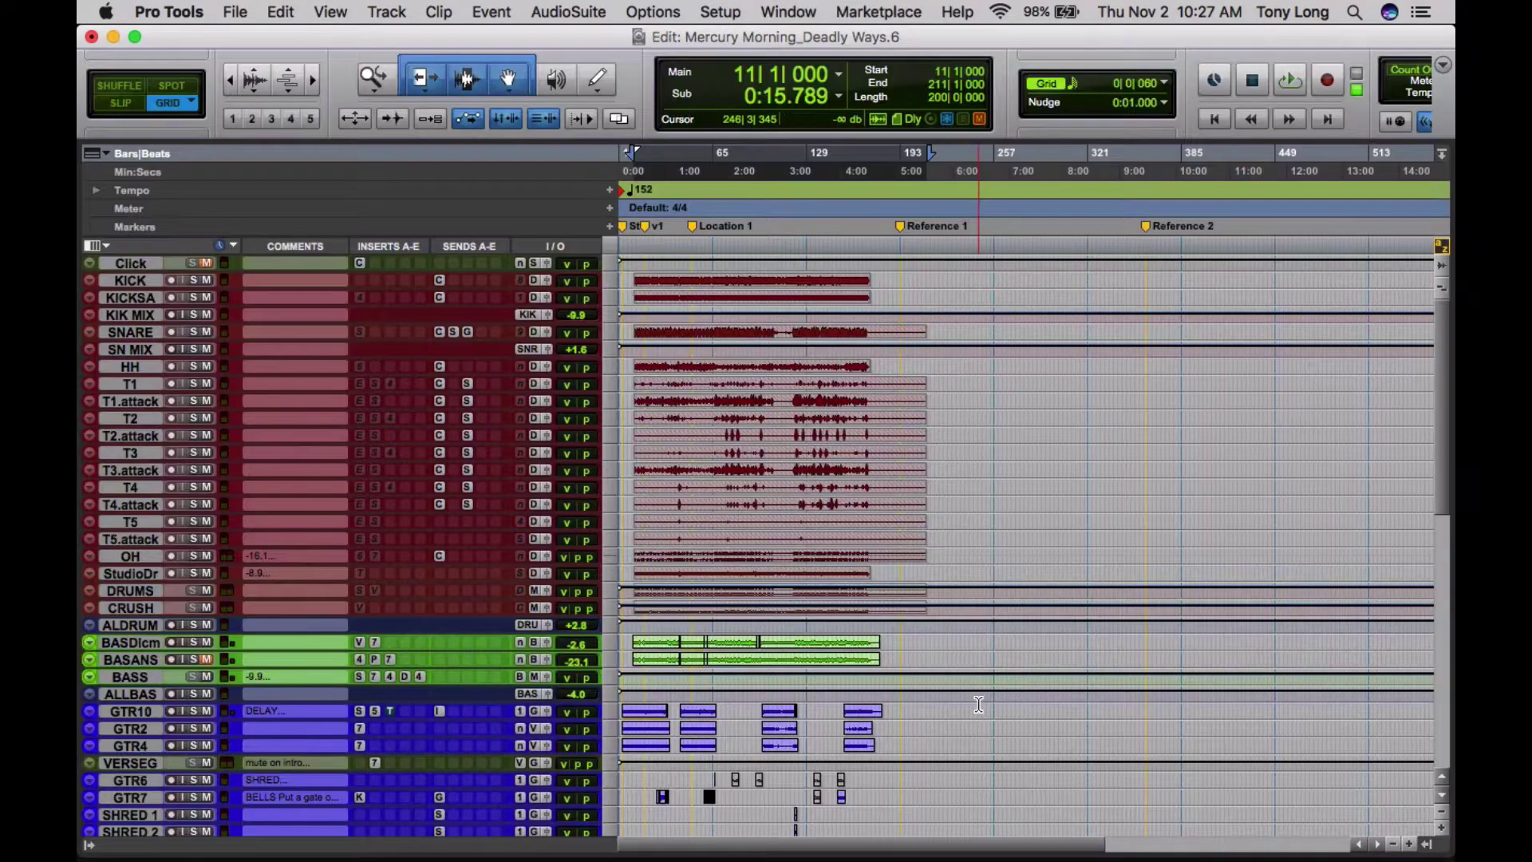